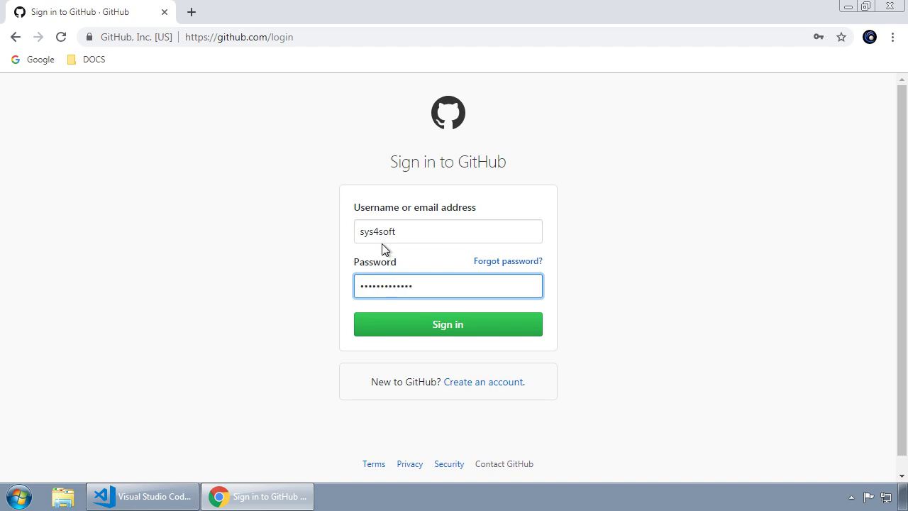
# - Sign in to GitHub and open the form for creating a new repository
pyautogui.click(456, 327)
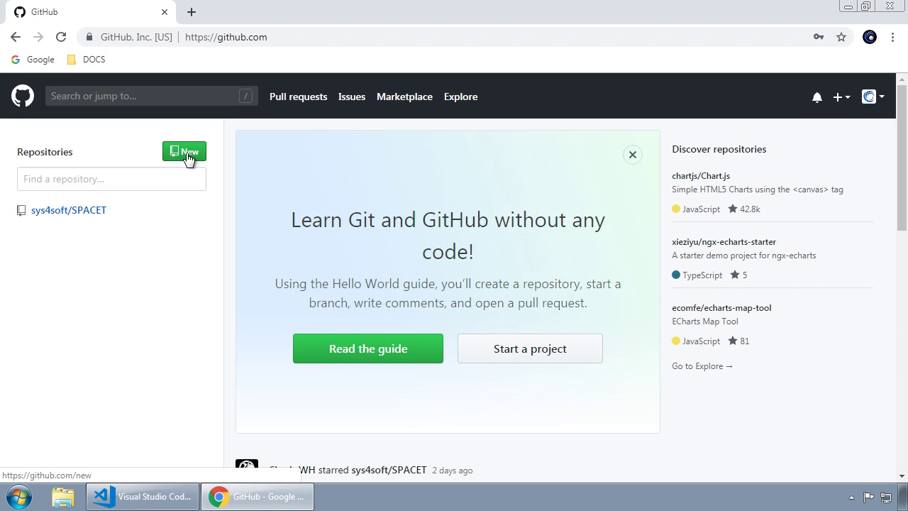
pyautogui.click(846, 98)
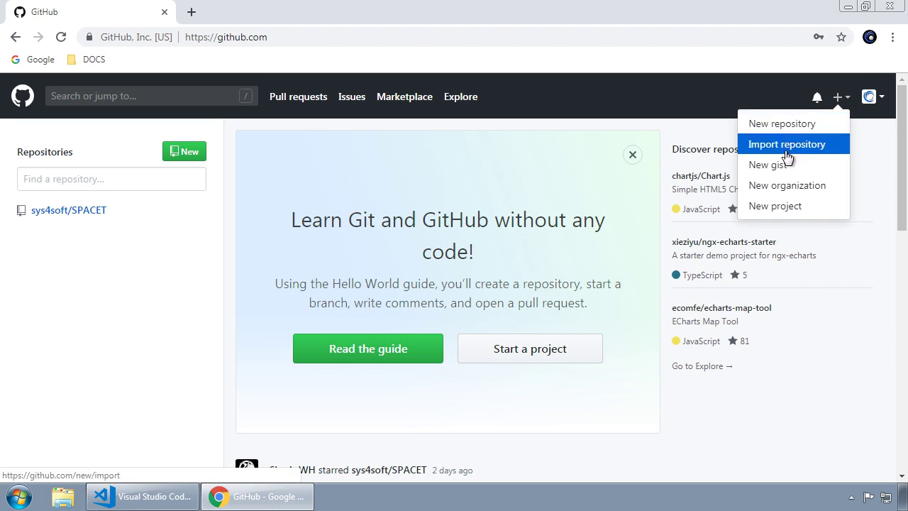
pyautogui.click(152, 286)
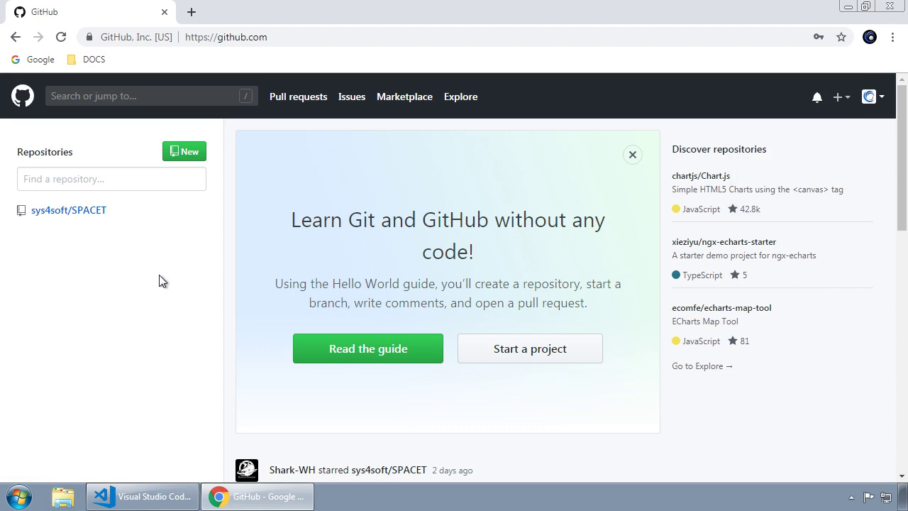
pyautogui.click(180, 153)
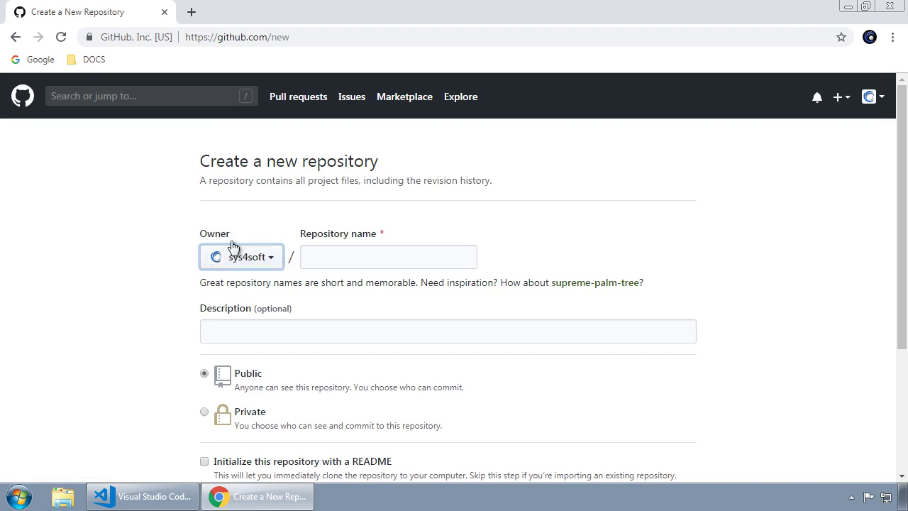
# - Name the new repository repoteste
pyautogui.click(328, 256)
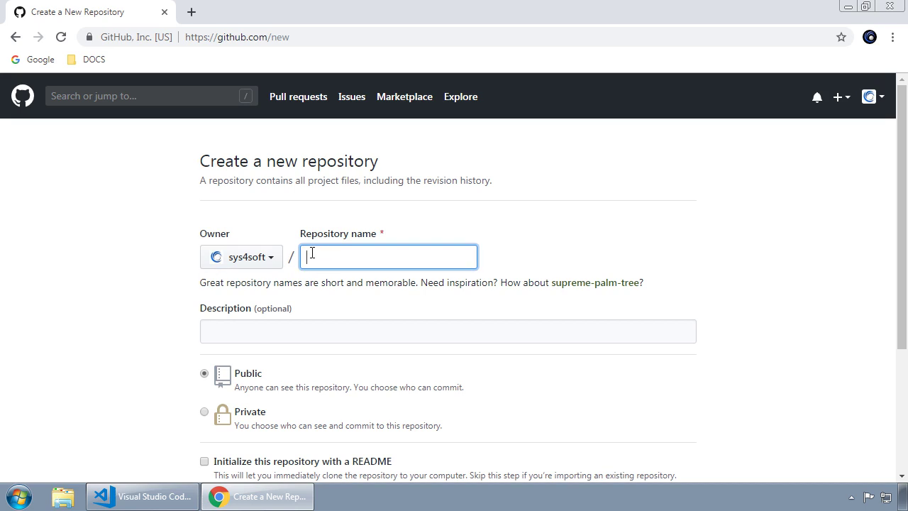
pyautogui.write('repoteste')
pyautogui.click(578, 246)
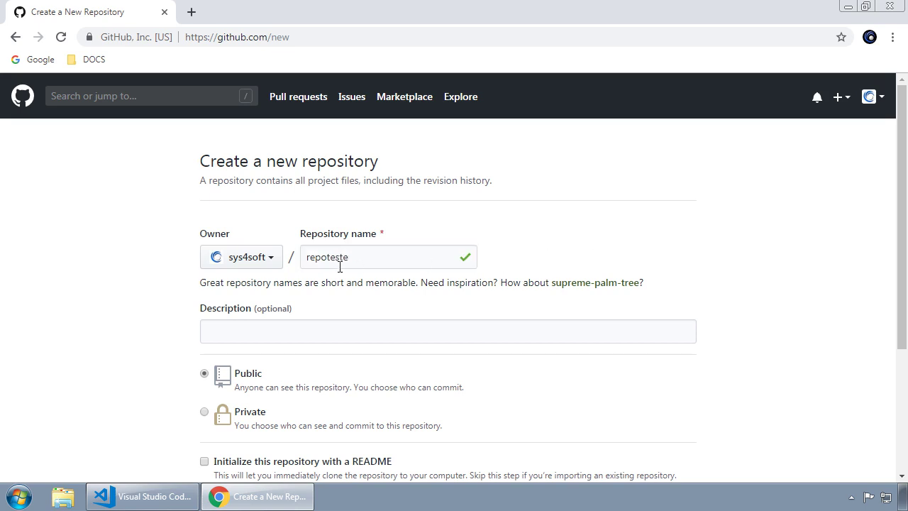
pyautogui.click(325, 257)
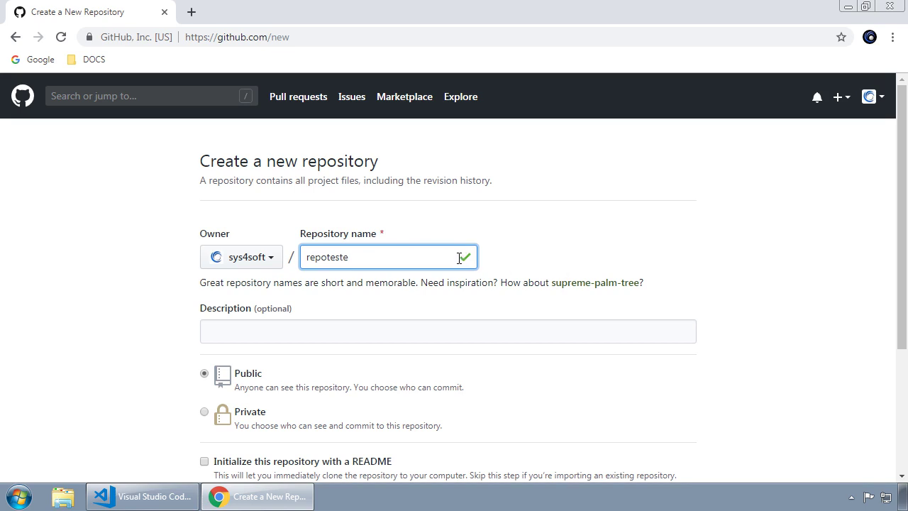
pyautogui.click(509, 263)
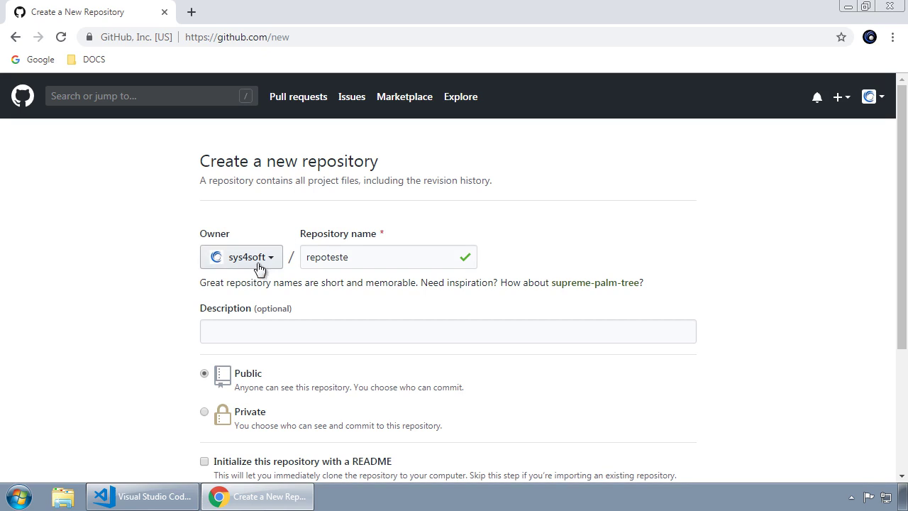
pyautogui.click(340, 257)
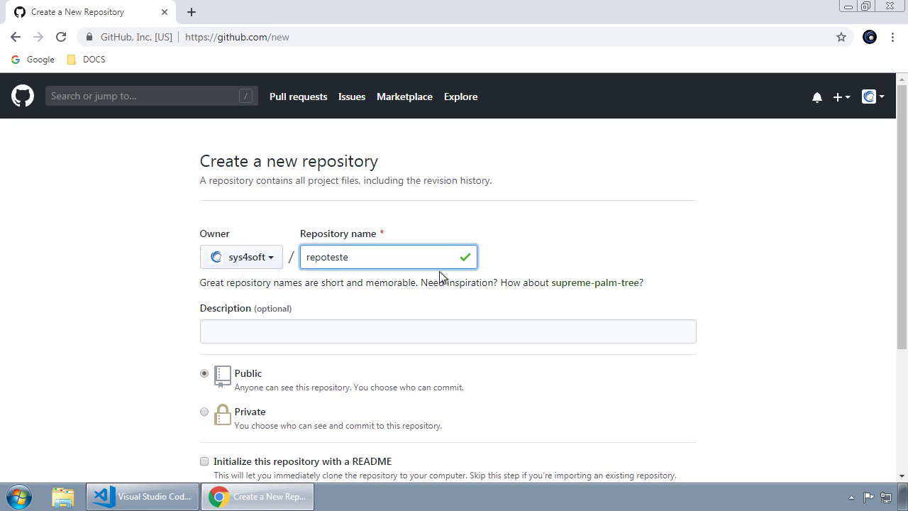
# - Create the repository as private without a description, initialized with a README
pyautogui.click(260, 330)
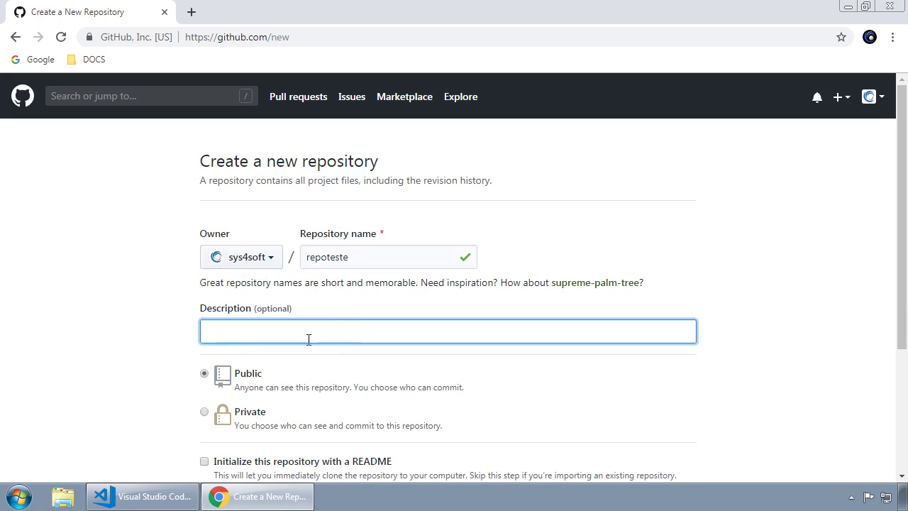
pyautogui.scroll(-2, 140, 324)
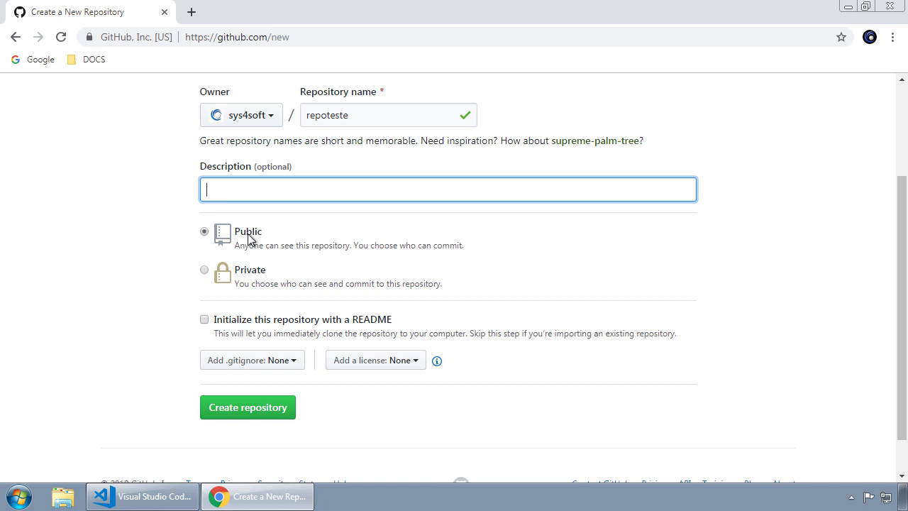
pyautogui.click(254, 274)
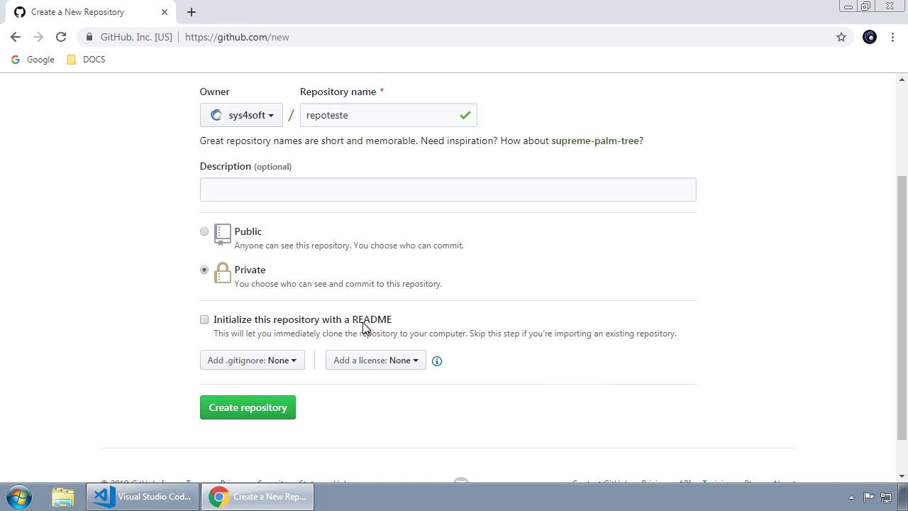
pyautogui.moveTo(353, 321); pyautogui.dragTo(399, 324)
pyautogui.click(400, 325)
pyautogui.click(205, 320)
pyautogui.click(266, 412)
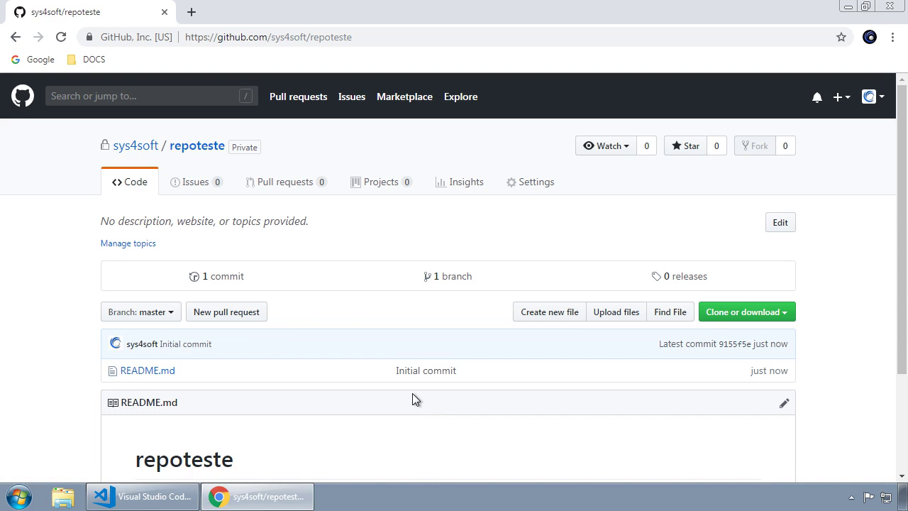
# - Refresh the repoteste repository page and examine the README.md entry's initial commit and its age
pyautogui.moveTo(117, 154)
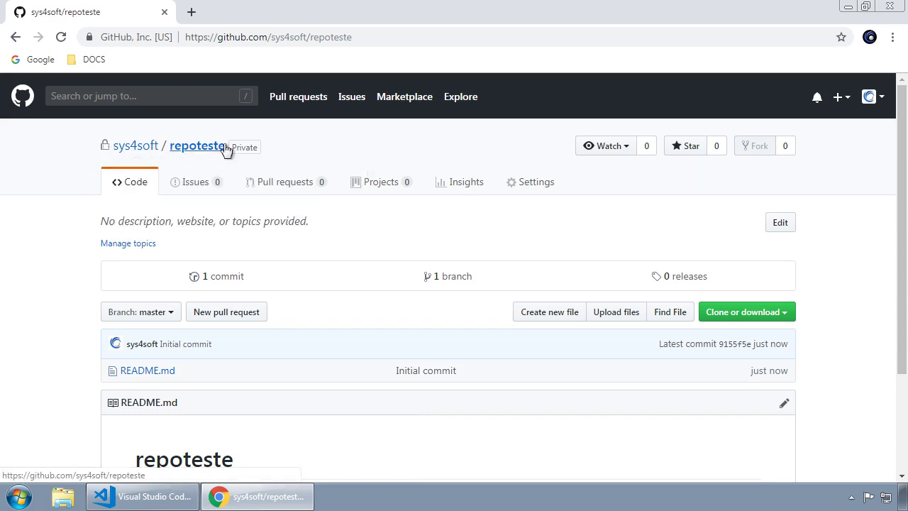
pyautogui.scroll(-3, 36, 340)
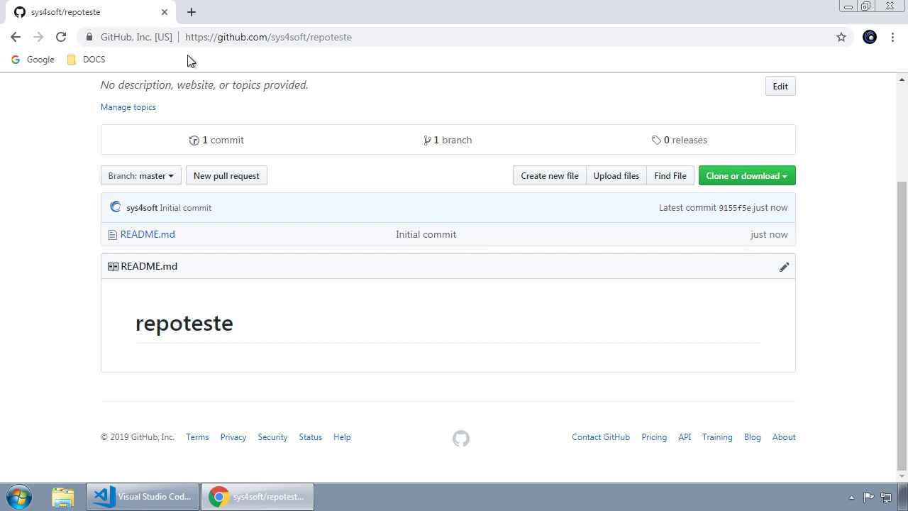
pyautogui.click(62, 37)
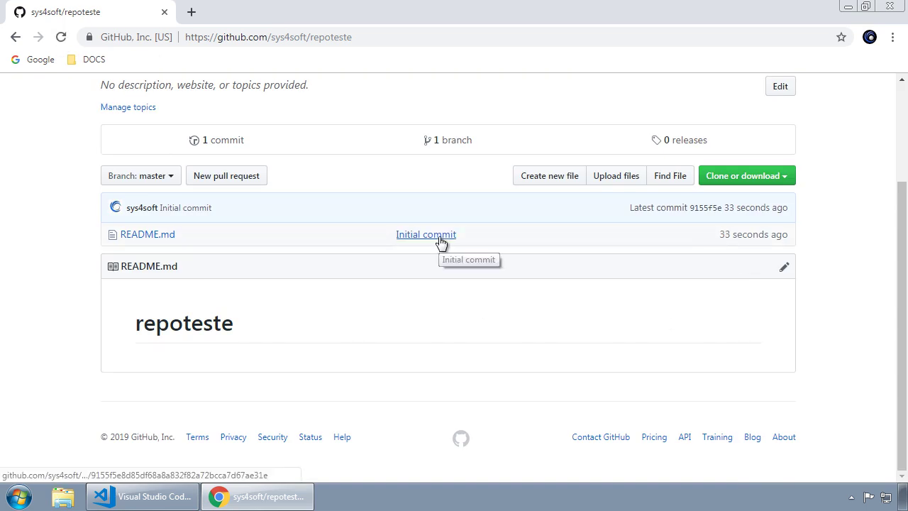
pyautogui.moveTo(717, 236); pyautogui.dragTo(796, 240)
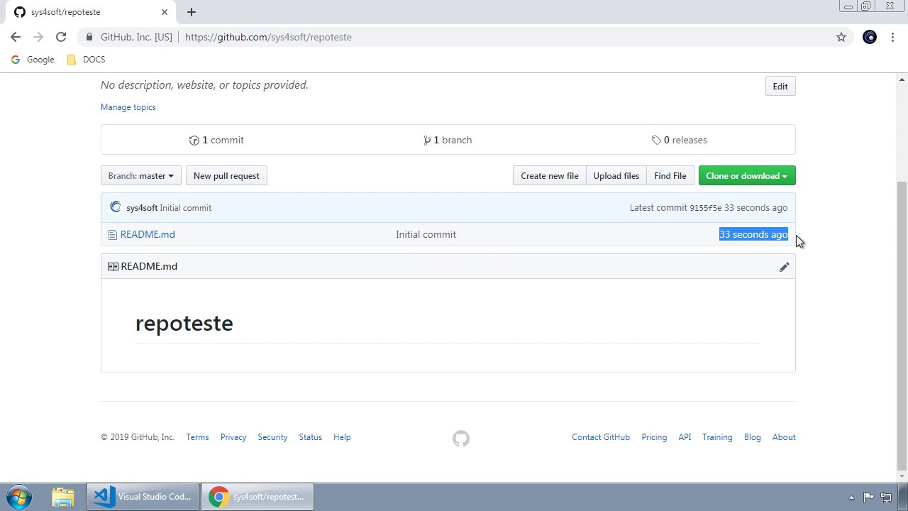
pyautogui.click(816, 237)
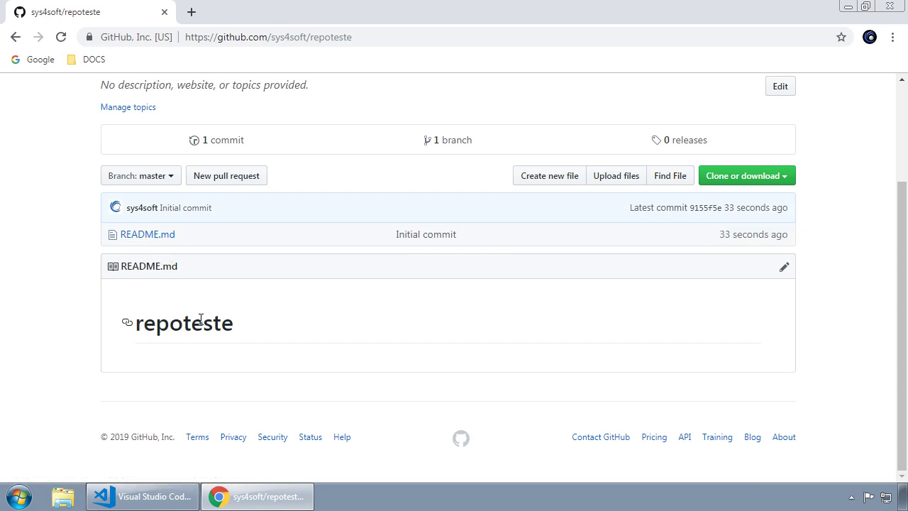
# - Open README.md for editing and add the text "Teste editado" below the repoteste heading, separated by a blank line
pyautogui.click(163, 238)
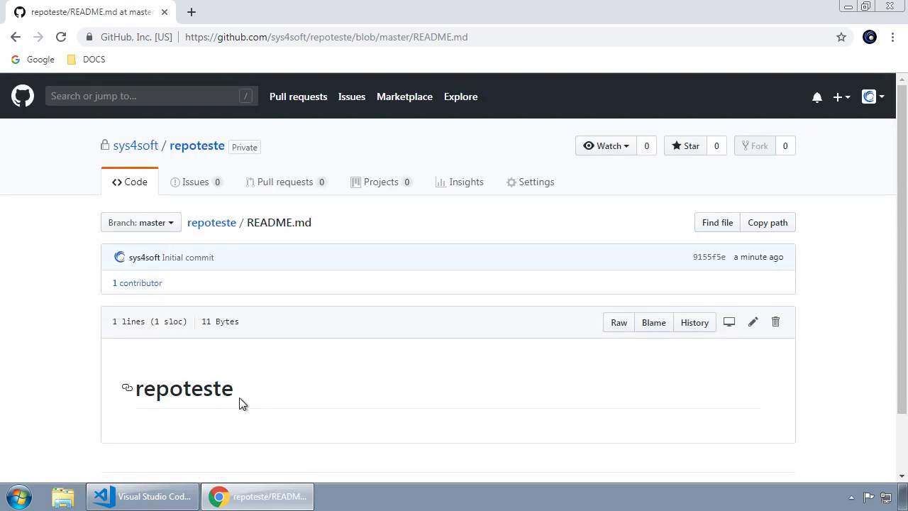
pyautogui.scroll(-2, 270, 373)
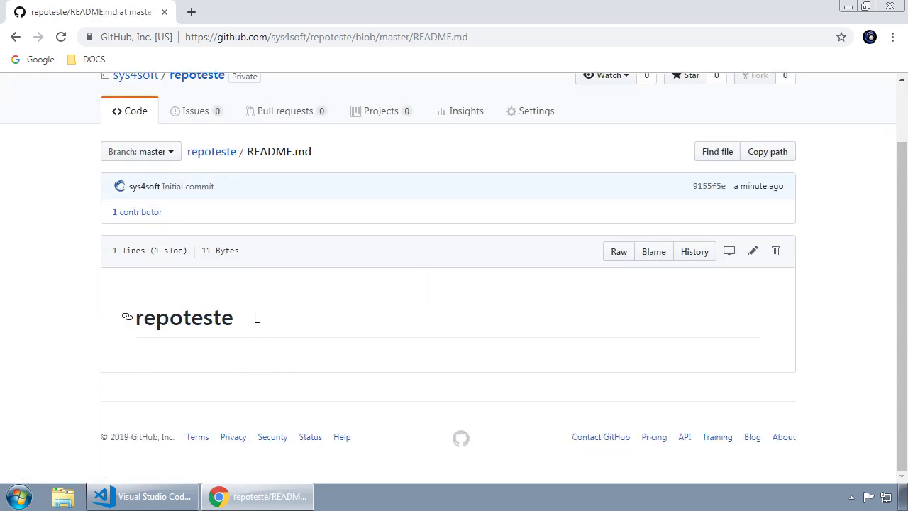
pyautogui.click(753, 252)
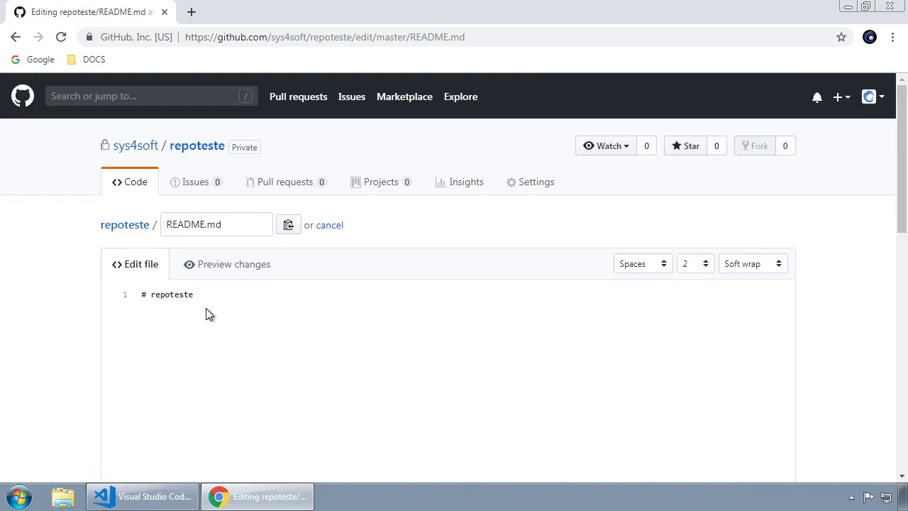
pyautogui.press('Return')
pyautogui.write('Teste editqado')
pyautogui.press('BackSpace')
pyautogui.press('BackSpace')
pyautogui.press('BackSpace')
pyautogui.press('BackSpace')
pyautogui.write('ado')
# - Commit the README.md edit directly to the master branch with the default commit message
pyautogui.scroll(-2, 378, 334)
pyautogui.scroll(-5, 397, 327)
pyautogui.scroll(-2, 415, 320)
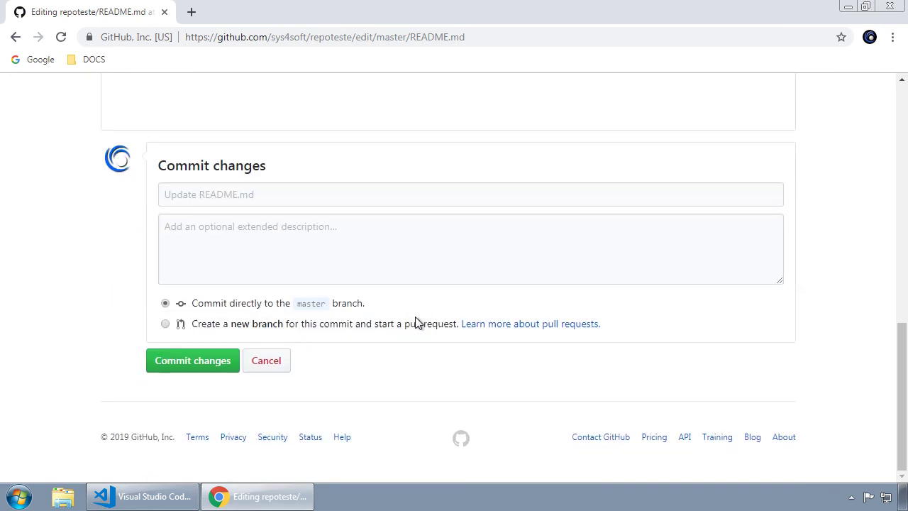
pyautogui.click(196, 364)
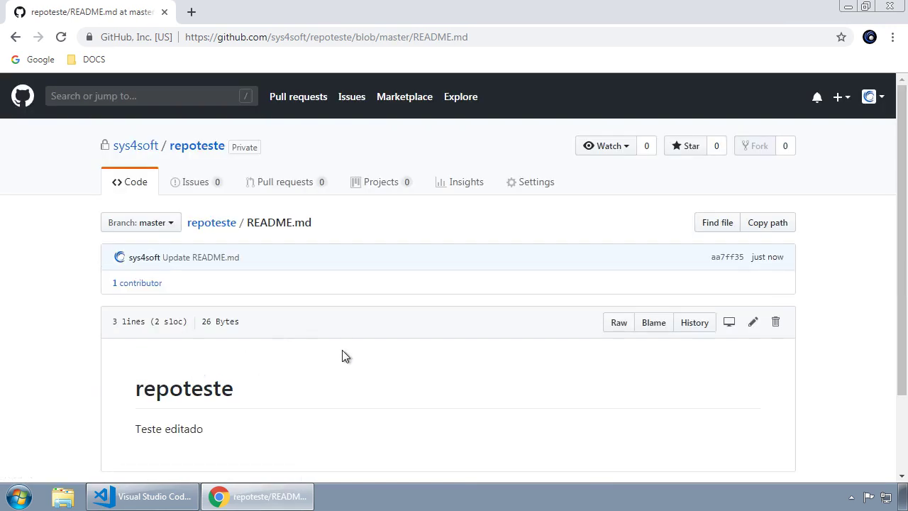
# - Review the committed README.md text and return to the repoteste repository's main page to check its commit and file list
pyautogui.scroll(-2, 255, 378)
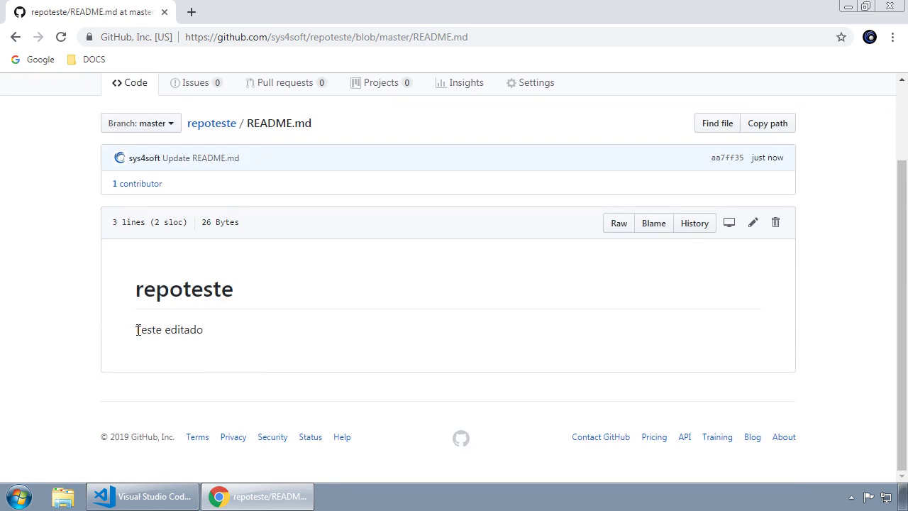
pyautogui.moveTo(135, 329); pyautogui.dragTo(205, 329)
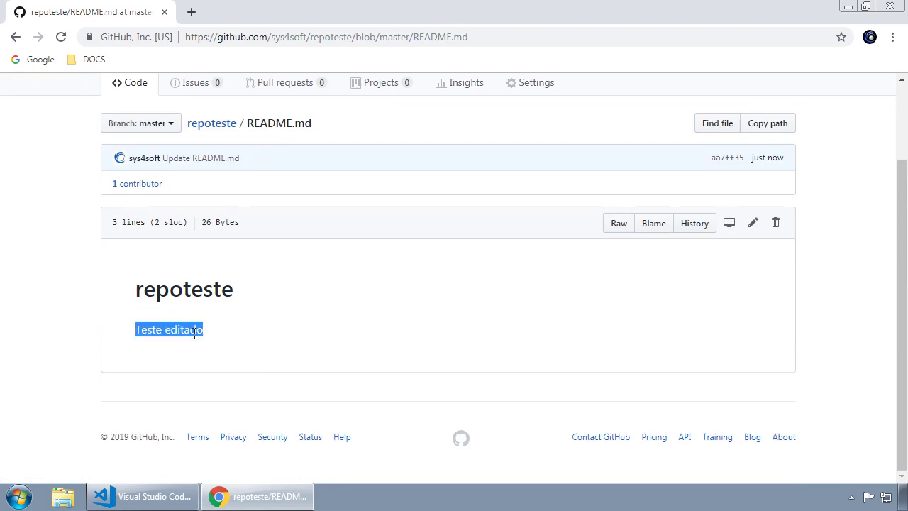
pyautogui.click(233, 327)
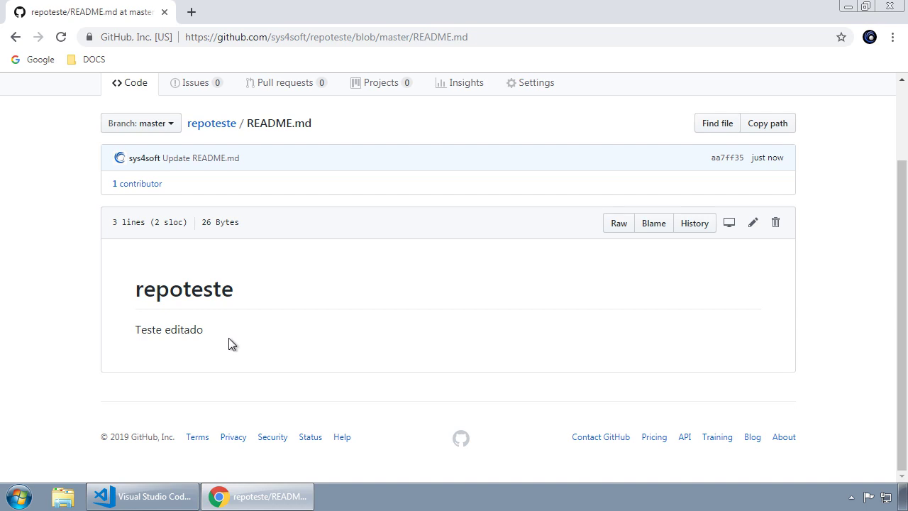
pyautogui.scroll(2, 272, 231)
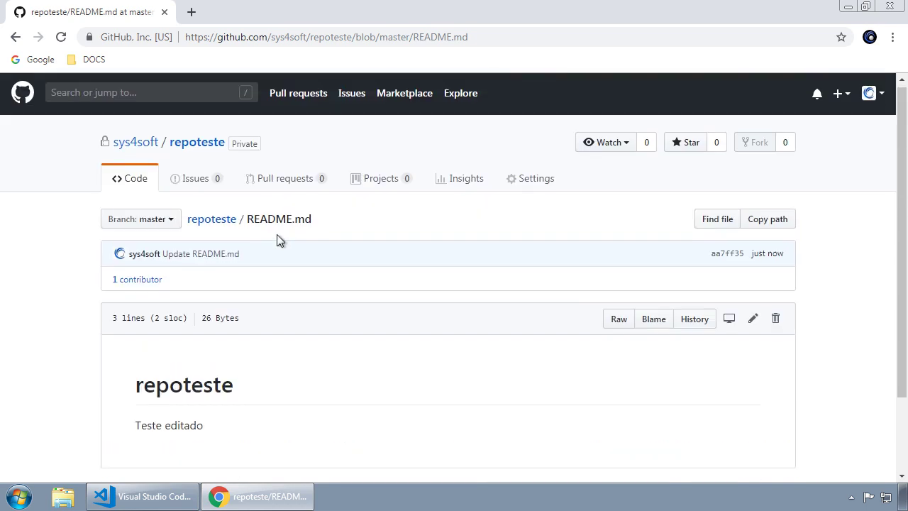
pyautogui.click(202, 149)
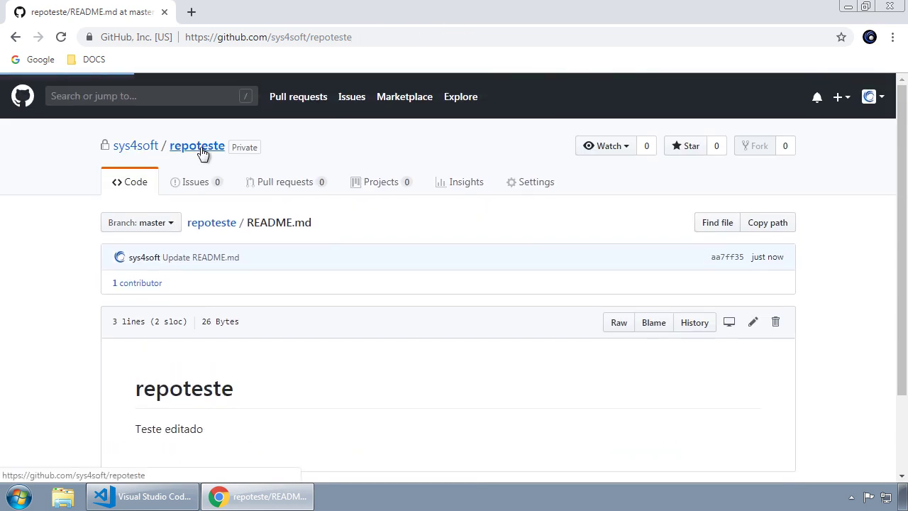
pyautogui.scroll(-2, 434, 403)
pyautogui.scroll(1, 272, 284)
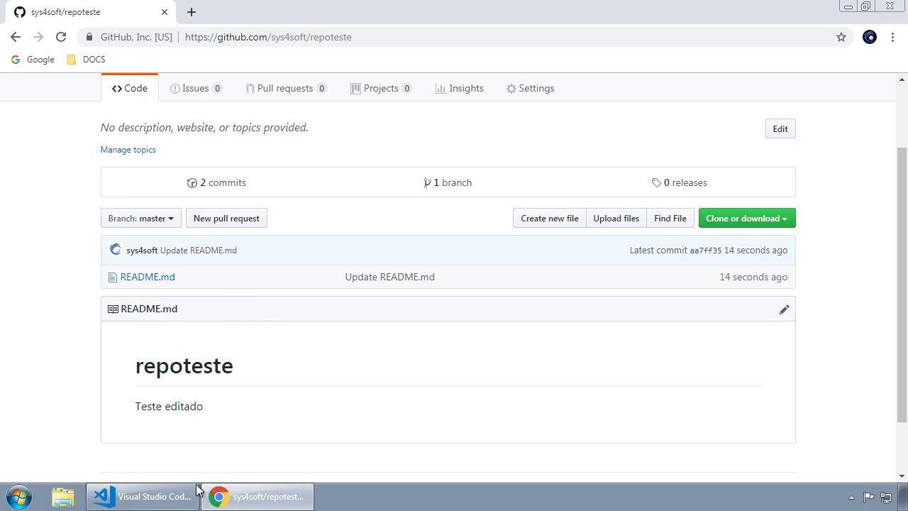
# - Switch to Visual Studio Code and display the Explorer view in place of Source Control
pyautogui.click(175, 497)
pyautogui.click(458, 140)
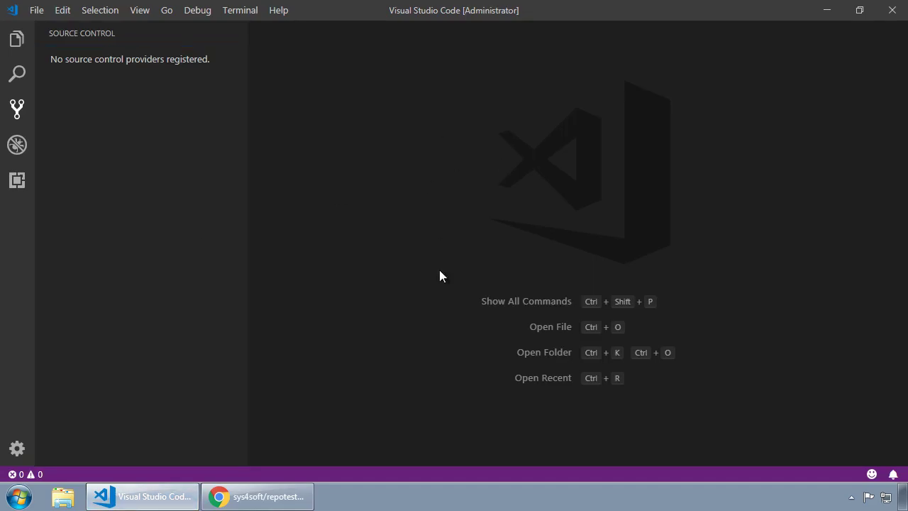
pyautogui.click(245, 498)
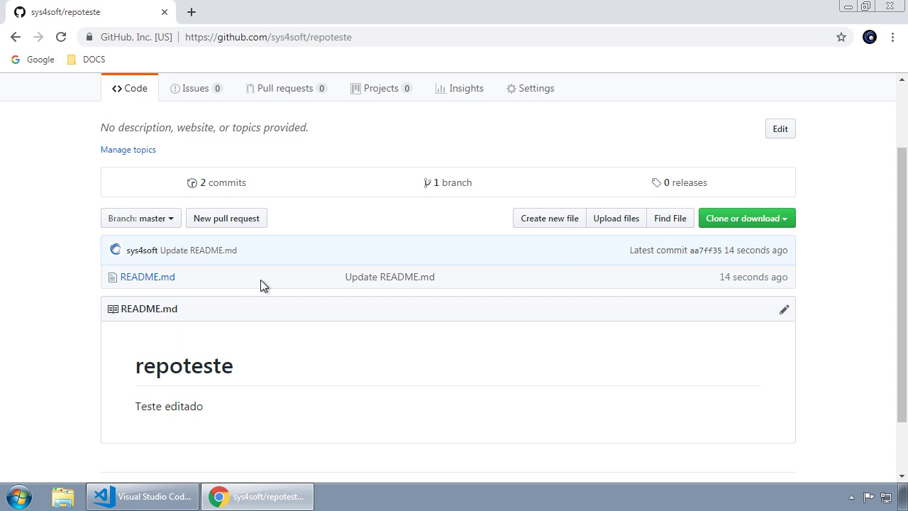
pyautogui.click(176, 497)
pyautogui.click(170, 194)
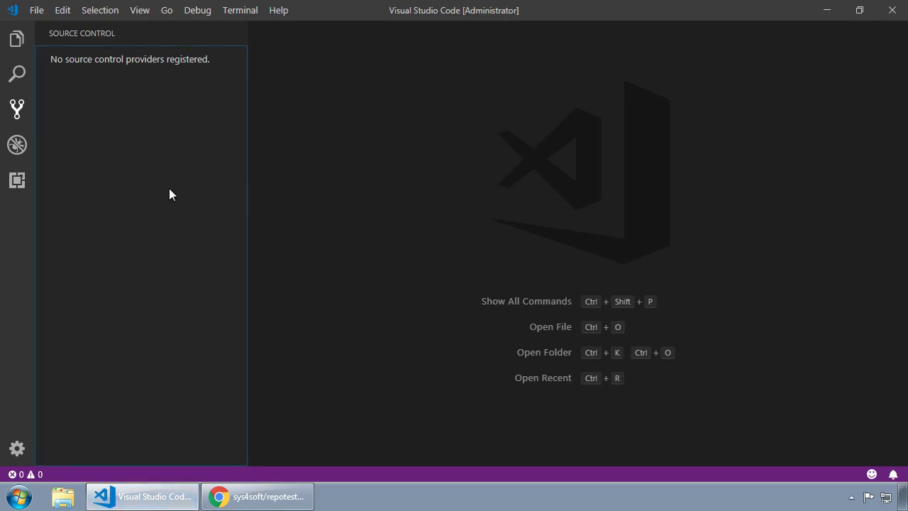
pyautogui.click(17, 107)
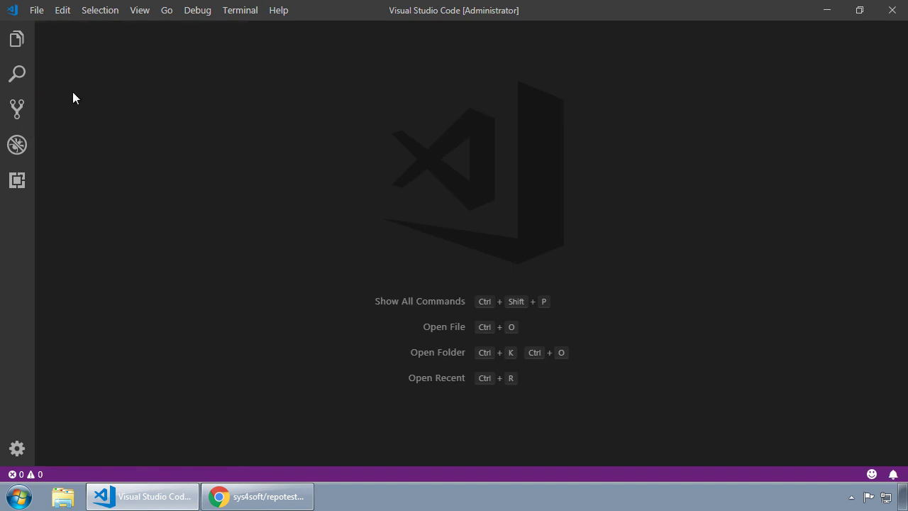
pyautogui.click(18, 46)
pyautogui.click(178, 186)
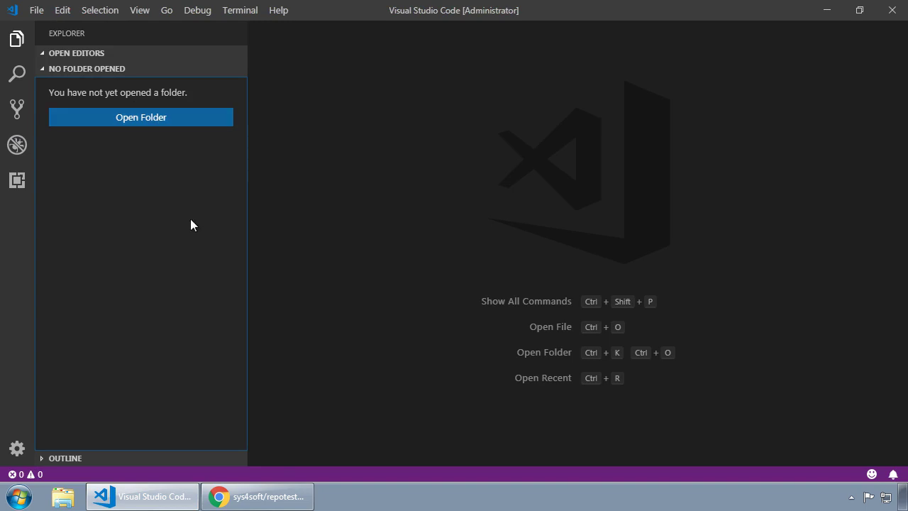
pyautogui.click(330, 383)
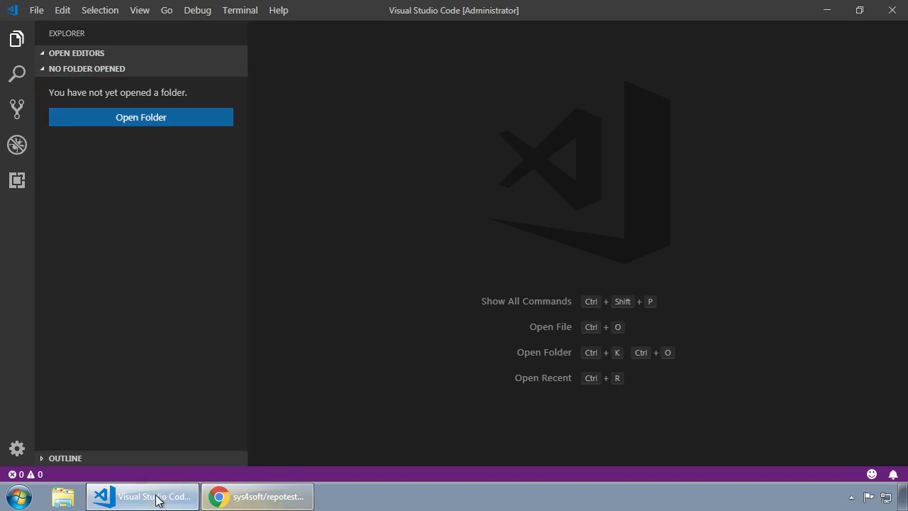
# - Switch to Chrome, show the repoteste clone options and copy the full HTTPS repository URL
pyautogui.click(227, 500)
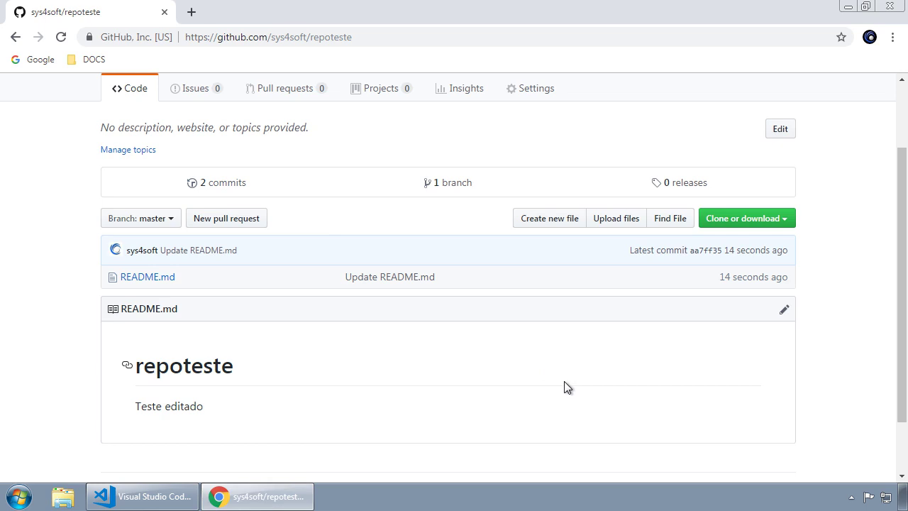
pyautogui.scroll(2, 582, 385)
pyautogui.scroll(-1, 589, 383)
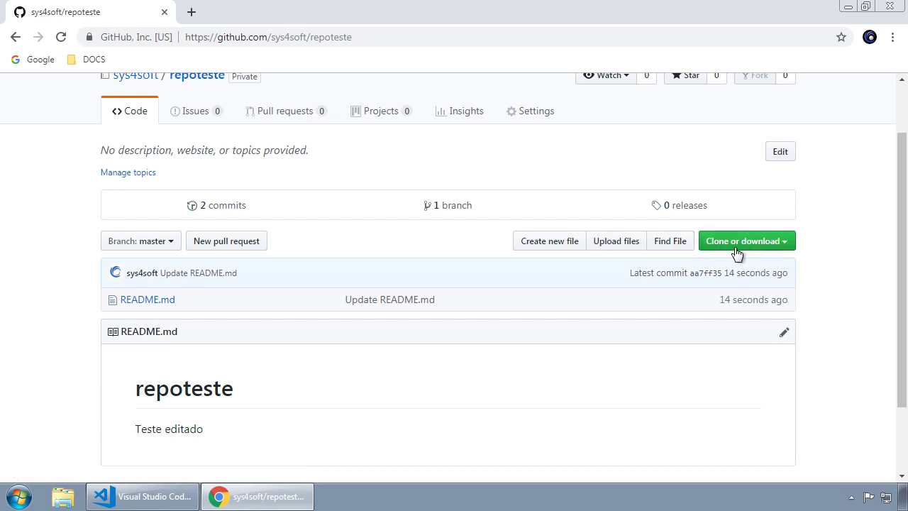
pyautogui.click(785, 244)
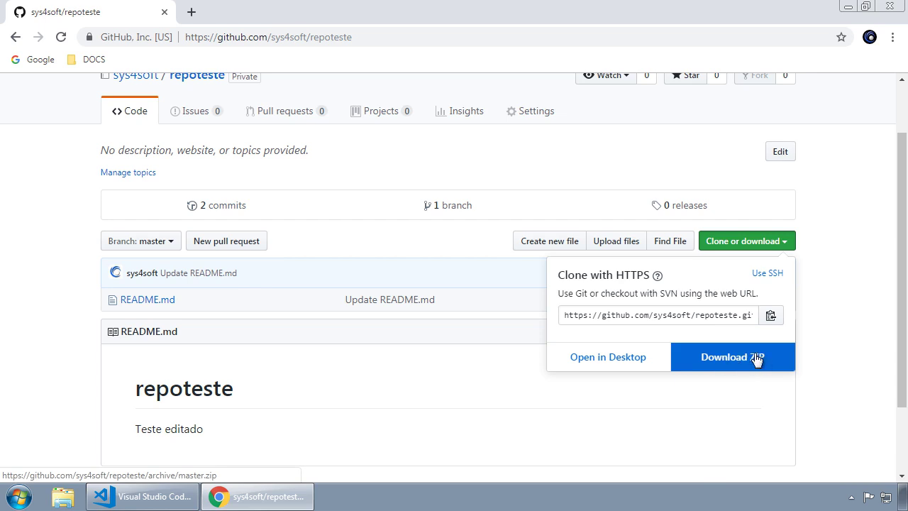
pyautogui.click(609, 315)
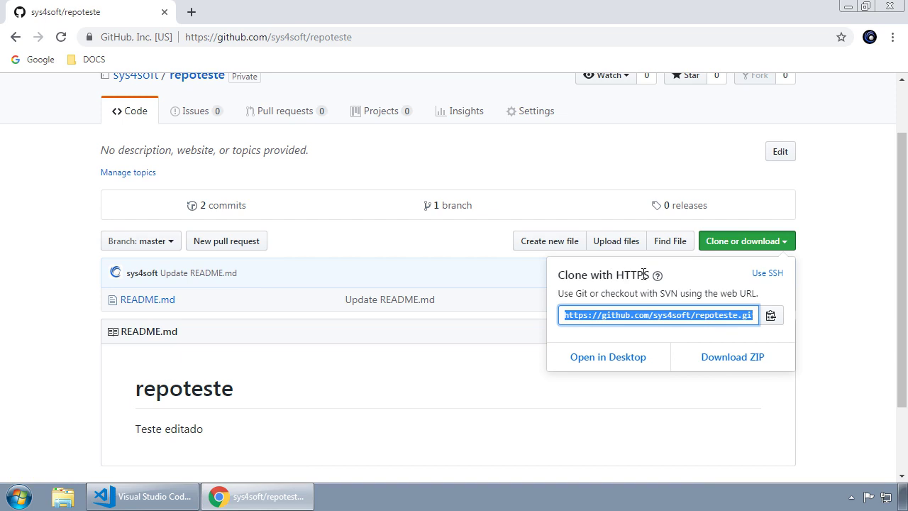
pyautogui.click(586, 317)
pyautogui.moveTo(564, 317); pyautogui.dragTo(758, 317)
pyautogui.hotkey('ctrl', 'c')
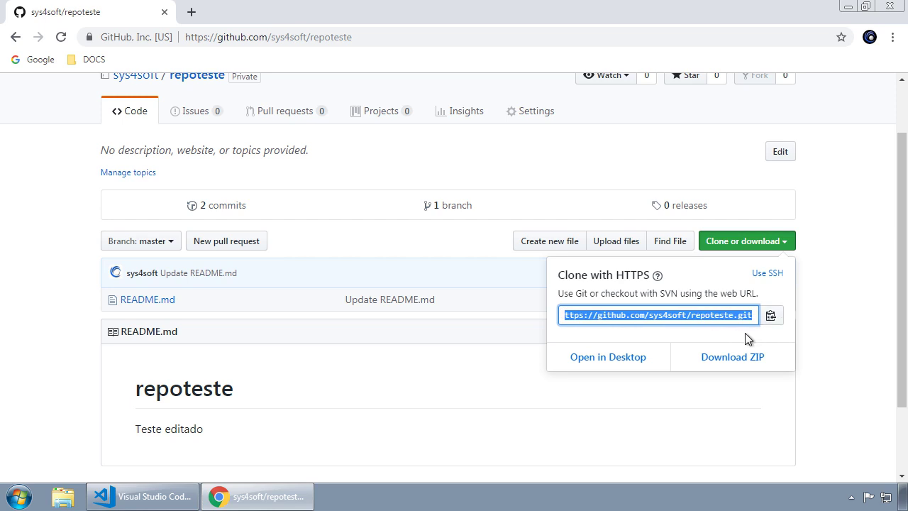
# - Load the copied repository URL in a separate browser tab to check where it leads, and close that tab
pyautogui.click(192, 13)
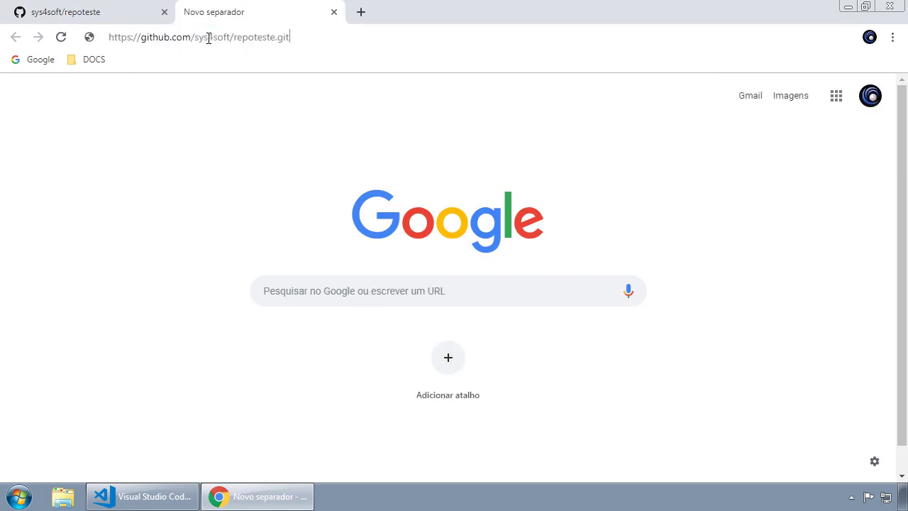
pyautogui.hotkey('ctrl', 'v')
pyautogui.press('Return')
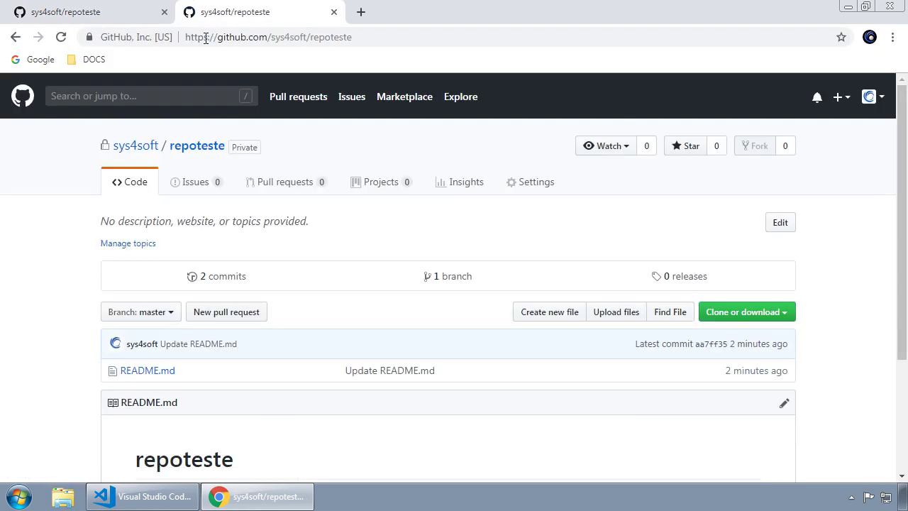
pyautogui.click(334, 12)
pyautogui.click(192, 462)
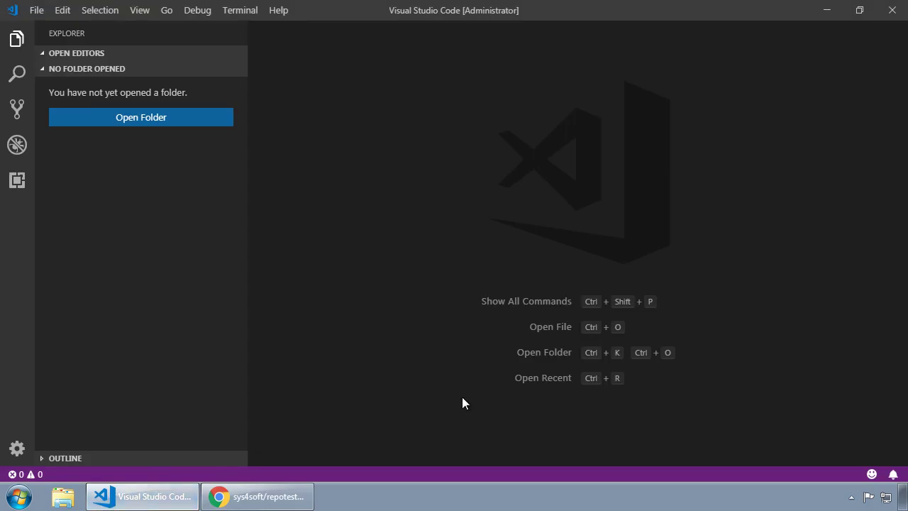
pyautogui.click(239, 11)
pyautogui.click(261, 35)
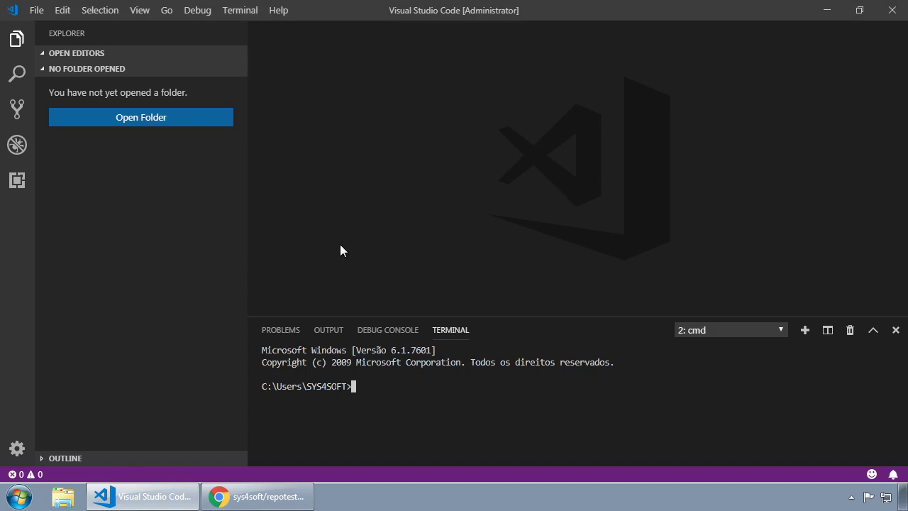
pyautogui.hotkey('ctrl', 'v')
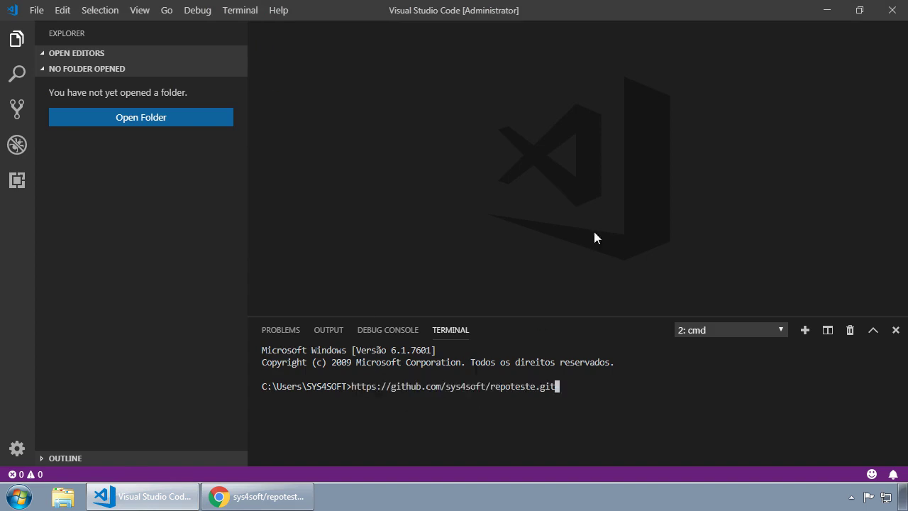
pyautogui.press('Return')
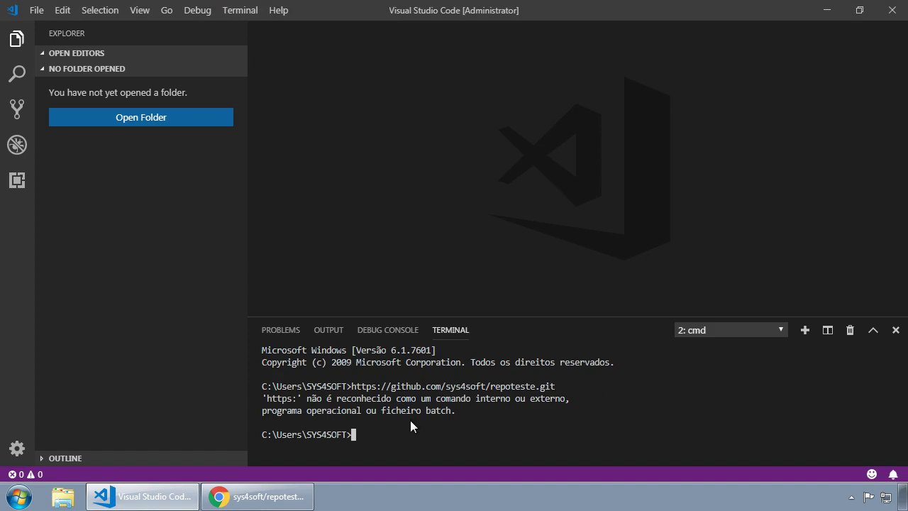
# - Return to Chrome and copy the repoteste HTTPS clone URL to the clipboard again
pyautogui.moveTo(181, 505)
pyautogui.click(241, 496)
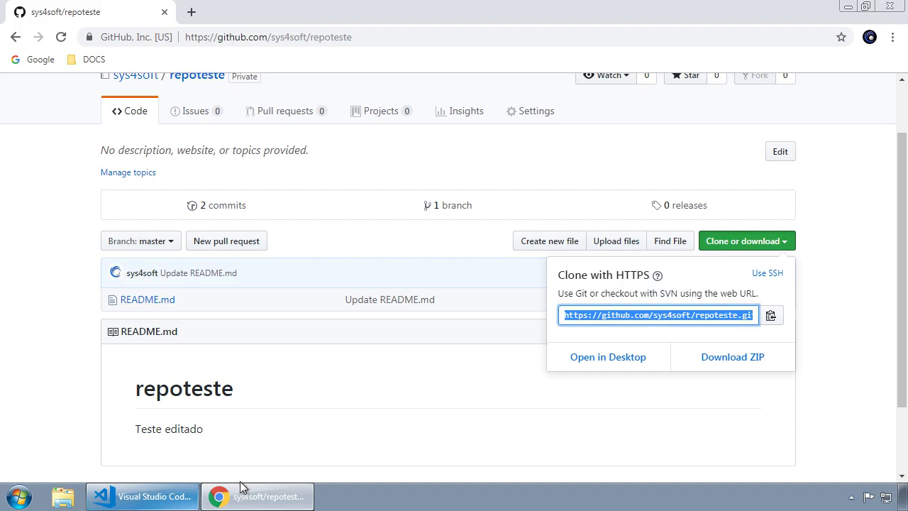
pyautogui.click(788, 297)
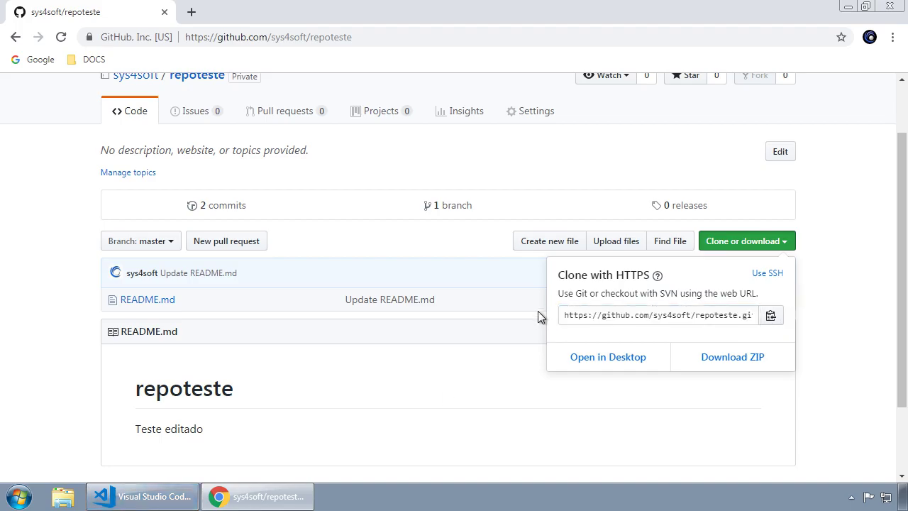
pyautogui.click(656, 315)
pyautogui.hotkey('ctrl', 'c')
pyautogui.click(650, 315)
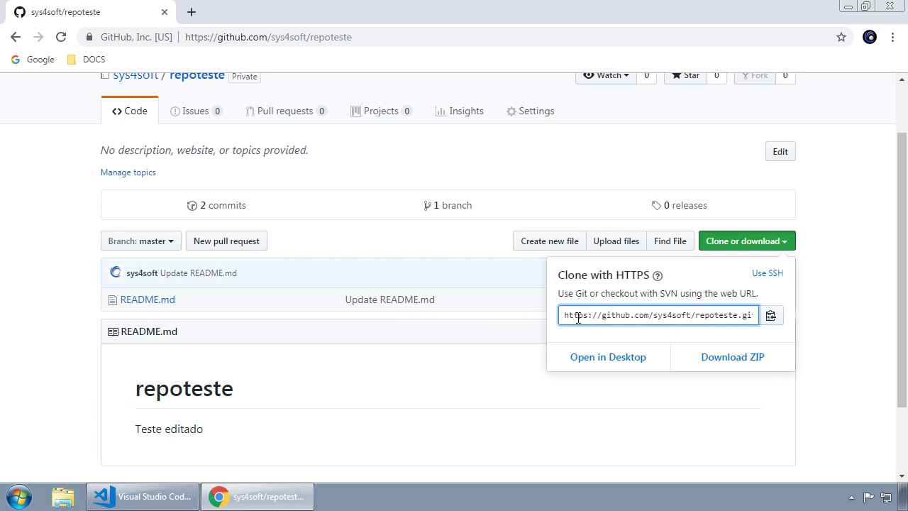
pyautogui.click(771, 319)
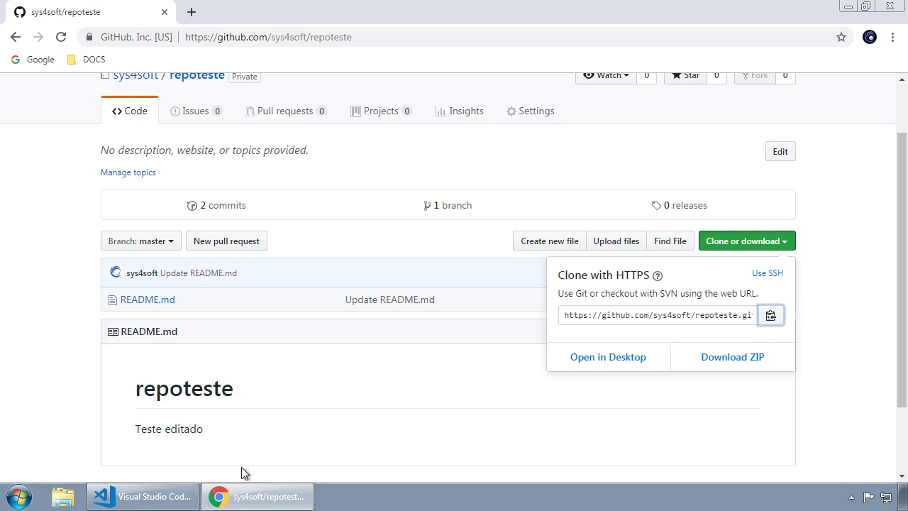
# - Paste the copied clone URL at the Visual Studio Code terminal prompt and erase it without running it
pyautogui.click(142, 496)
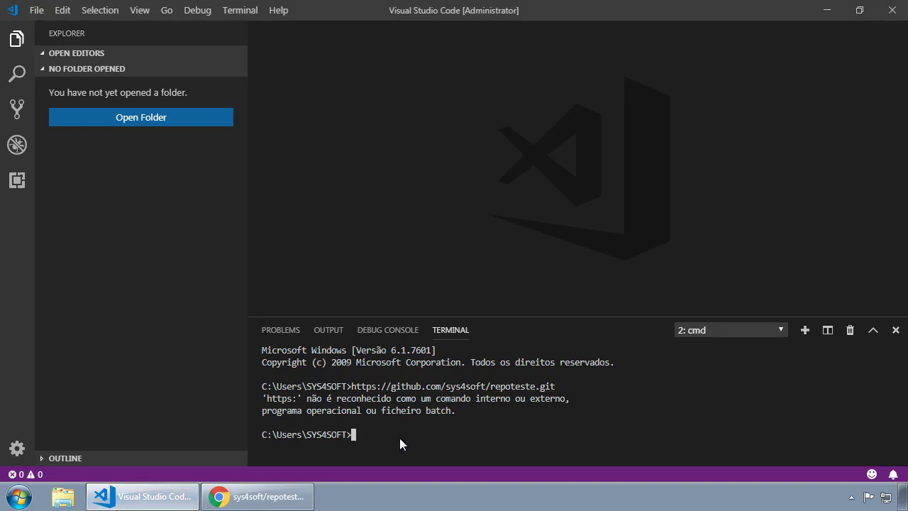
pyautogui.hotkey('ctrl', 'v')
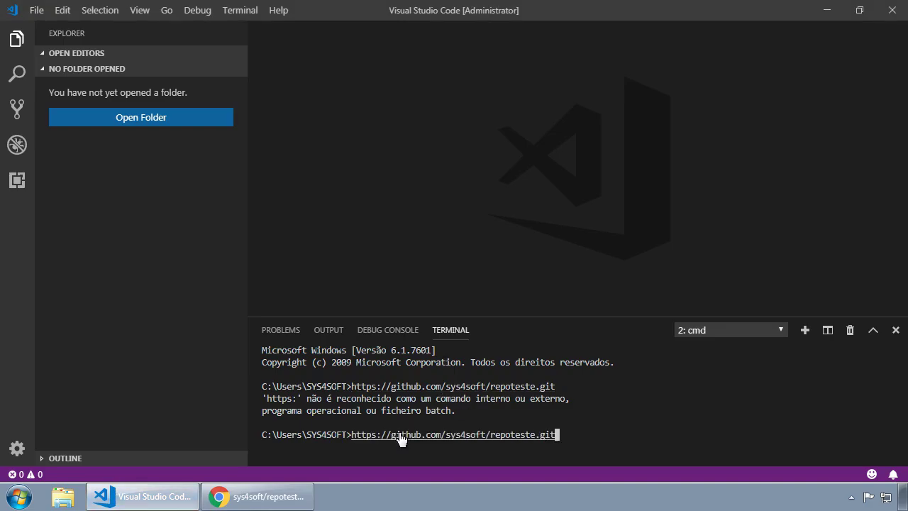
pyautogui.press('BackSpace')
pyautogui.press('BackSpace')
pyautogui.press('BackSpace')
pyautogui.press('BackSpace')
pyautogui.press('BackSpace')
pyautogui.press('BackSpace')
pyautogui.press('BackSpace')
pyautogui.press('BackSpace')
pyautogui.press('BackSpace')
pyautogui.press('BackSpace')
pyautogui.press('BackSpace')
pyautogui.press('BackSpace')
pyautogui.press('BackSpace')
pyautogui.press('BackSpace')
pyautogui.press('BackSpace')
pyautogui.press('BackSpace')
pyautogui.press('BackSpace')
pyautogui.press('BackSpace')
pyautogui.press('BackSpace')
pyautogui.press('BackSpace')
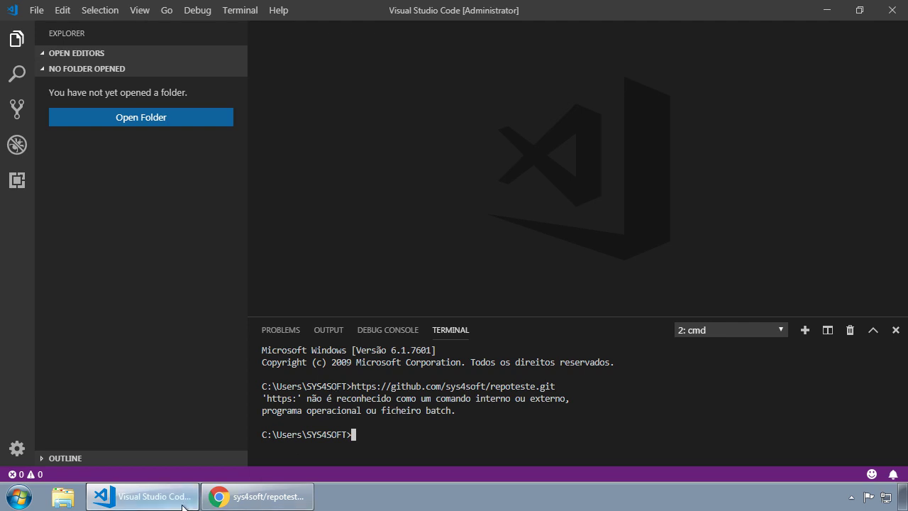
# - Minimize the Visual Studio Code and Chrome windows to show the desktop
pyautogui.moveTo(182, 505)
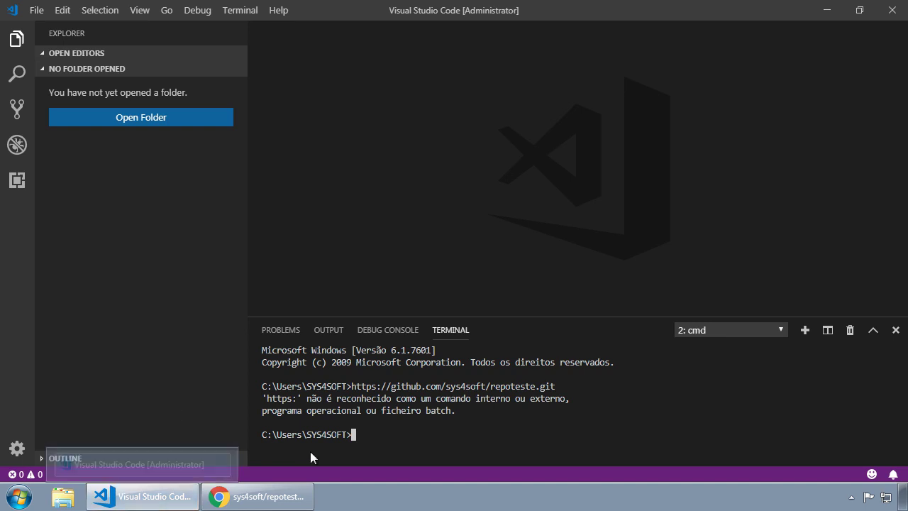
pyautogui.click(826, 10)
pyautogui.click(847, 6)
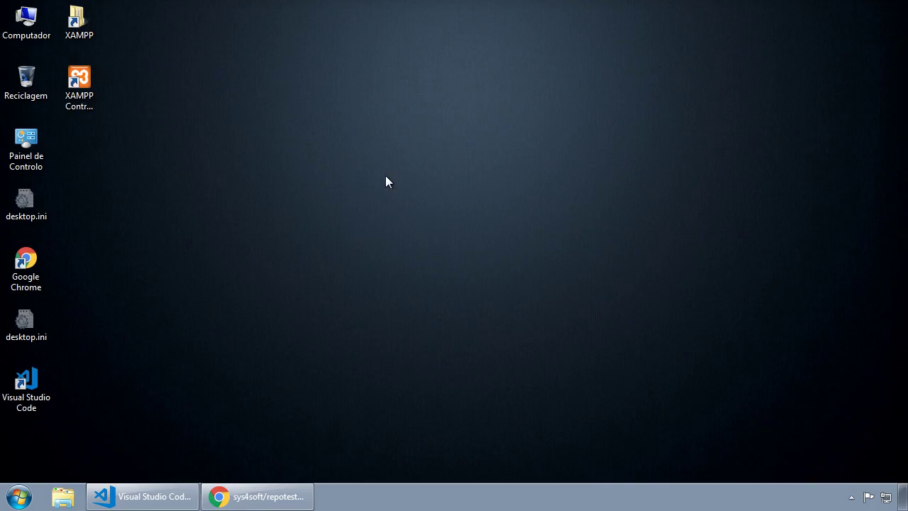
pyautogui.click(19, 497)
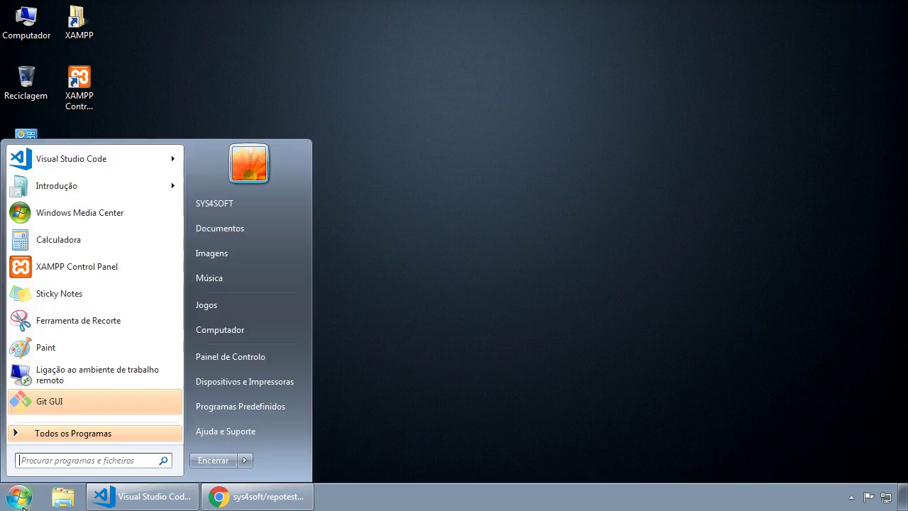
pyautogui.write('cmd')
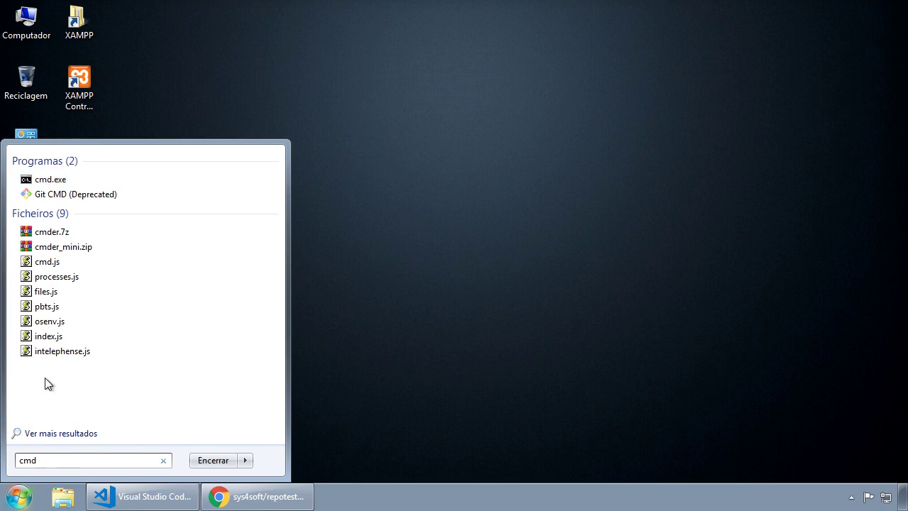
pyautogui.click(419, 276)
pyautogui.doubleClick(104, 71)
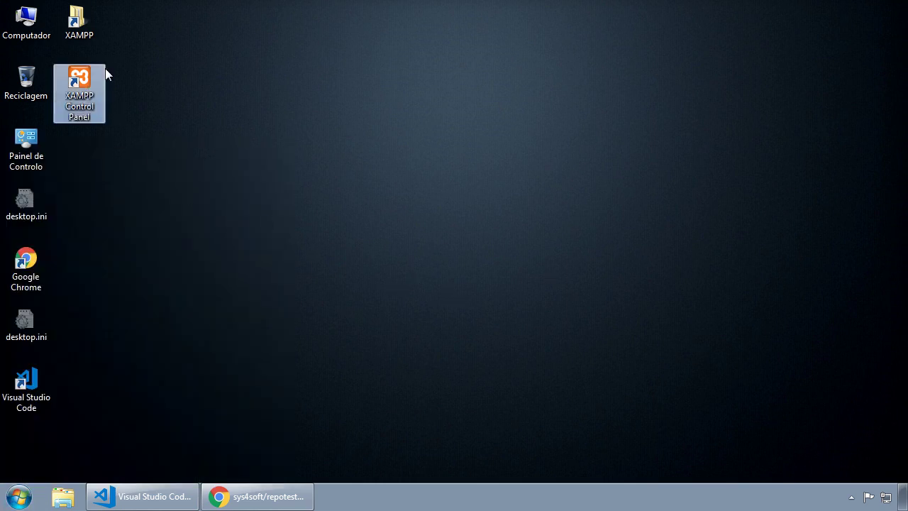
# - Open Windows Explorer and browse to the cmder folder inside Programas (x86) on drive C
pyautogui.click(62, 497)
pyautogui.moveTo(800, 29); pyautogui.dragTo(562, 76)
pyautogui.click(432, 293)
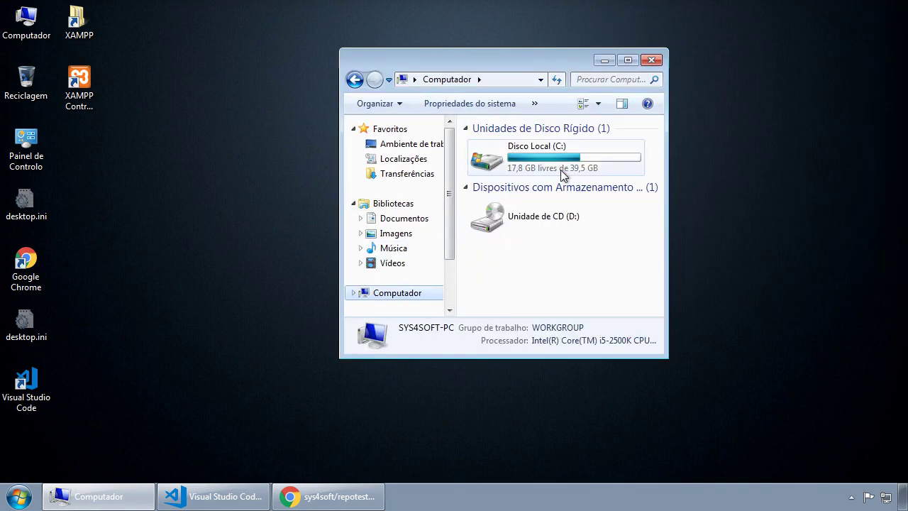
pyautogui.doubleClick(565, 166)
pyautogui.click(523, 223)
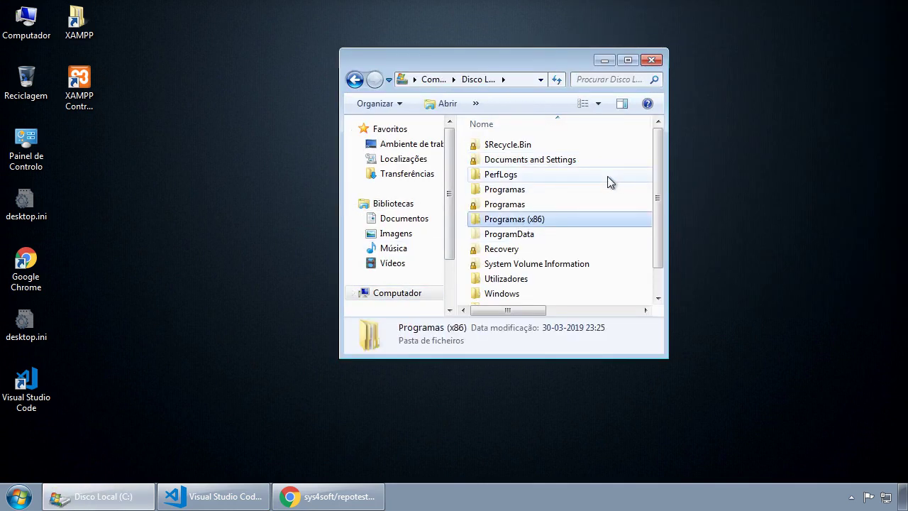
pyautogui.doubleClick(522, 223)
pyautogui.doubleClick(508, 145)
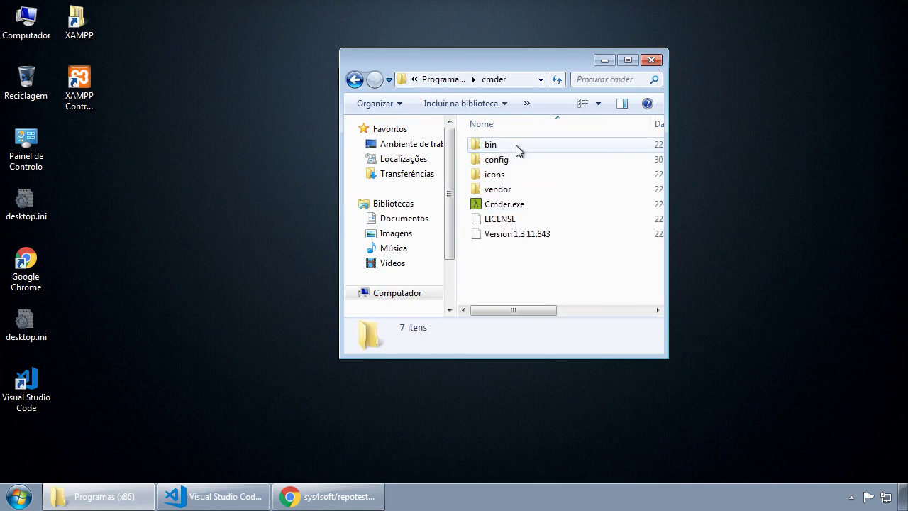
# - Create a desktop shortcut for Cmder.exe and close the cmder folder window
pyautogui.click(522, 204)
pyautogui.rightClick(521, 204)
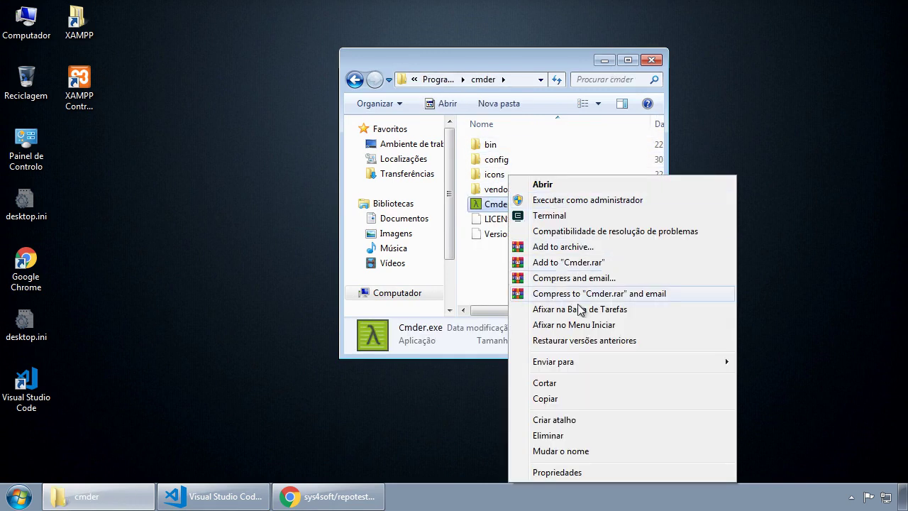
pyautogui.moveTo(578, 363)
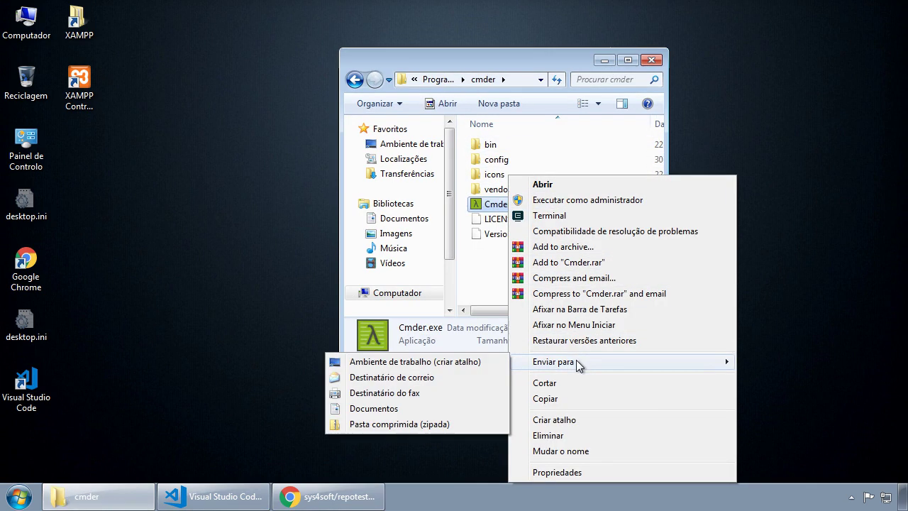
pyautogui.click(406, 363)
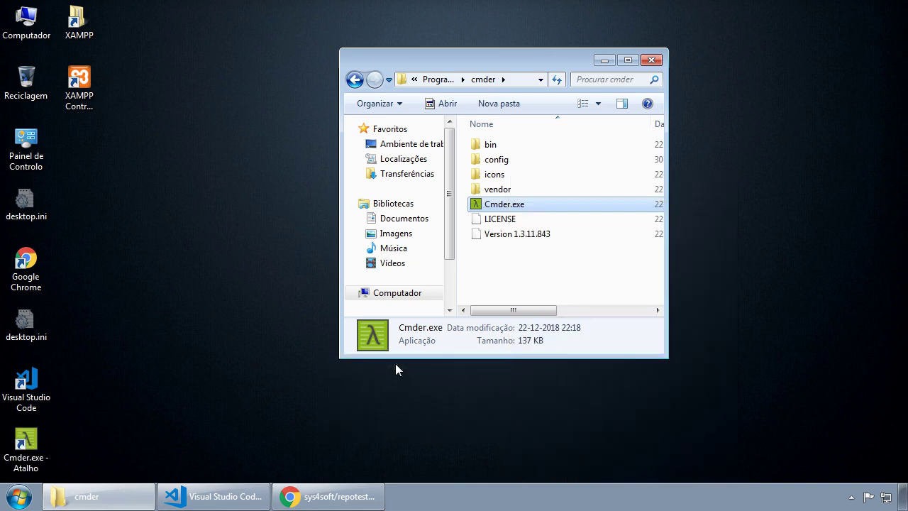
pyautogui.click(651, 60)
# - Launch Cmder from its desktop shortcut, compare it with the Visual Studio Code terminal, and close Cmder
pyautogui.doubleClick(35, 447)
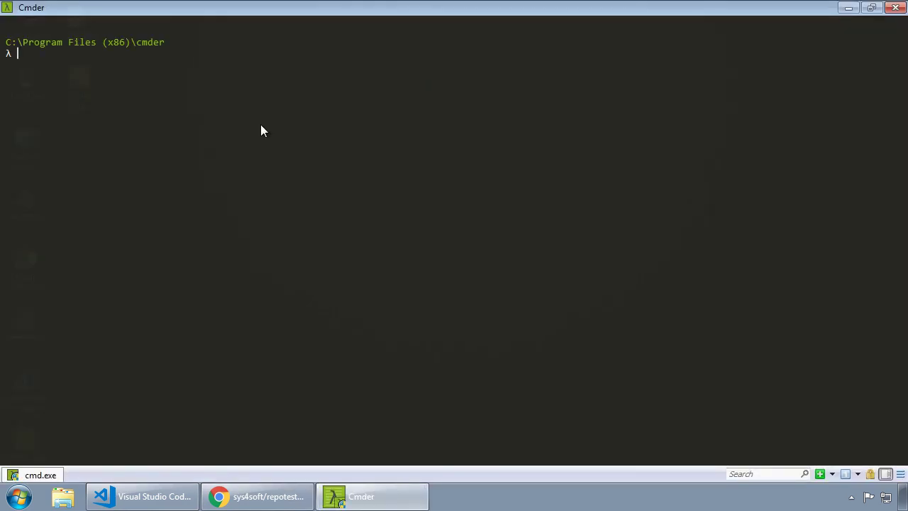
pyautogui.click(149, 497)
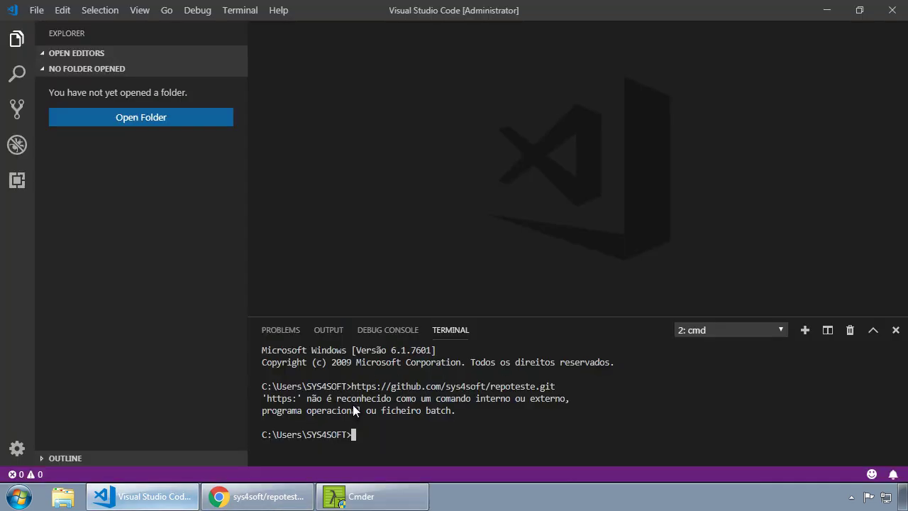
pyautogui.click(153, 496)
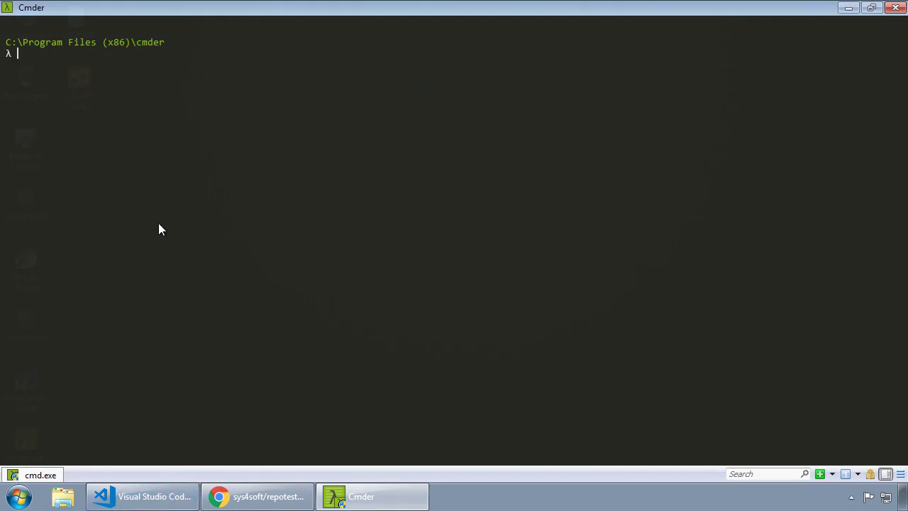
pyautogui.click(895, 7)
# - Open the XAMPP htdocs folder from its desktop shortcut, then move and enlarge the window to show all columns
pyautogui.doubleClick(87, 25)
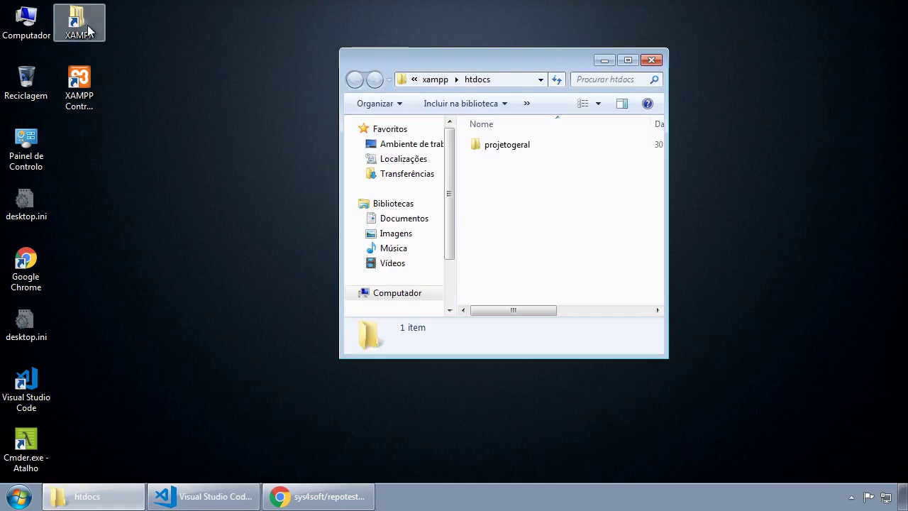
pyautogui.moveTo(550, 68); pyautogui.dragTo(367, 36)
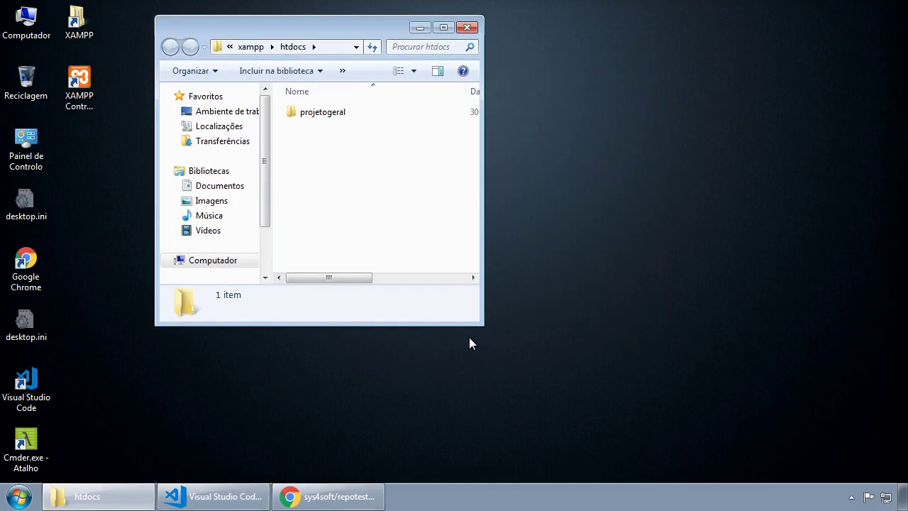
pyautogui.moveTo(483, 322); pyautogui.dragTo(734, 461)
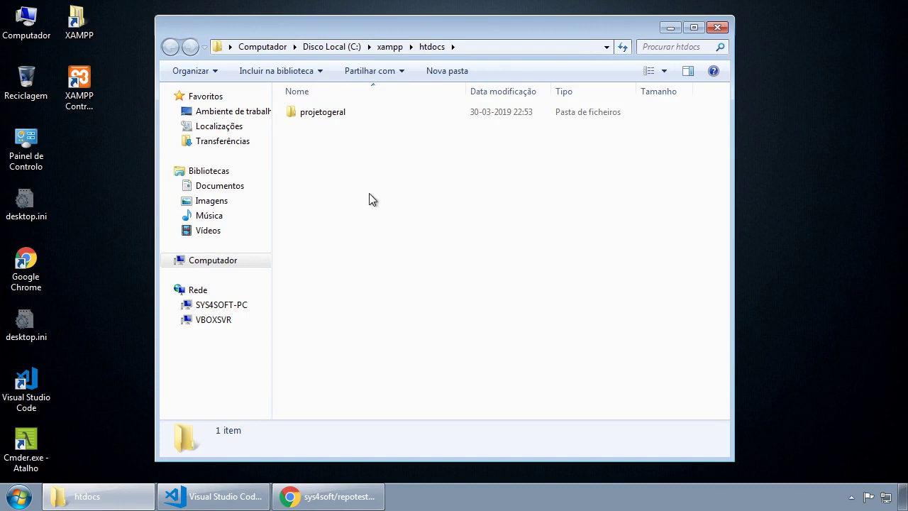
pyautogui.rightClick(323, 165)
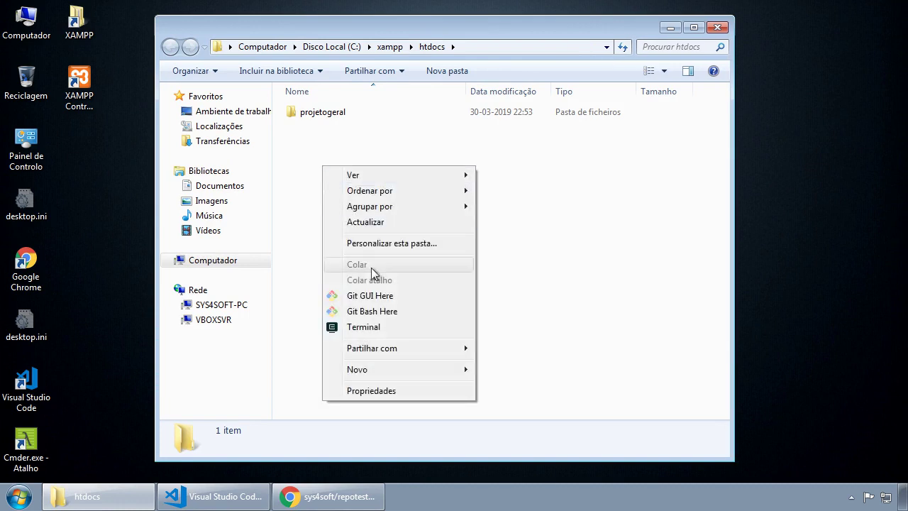
pyautogui.click(377, 327)
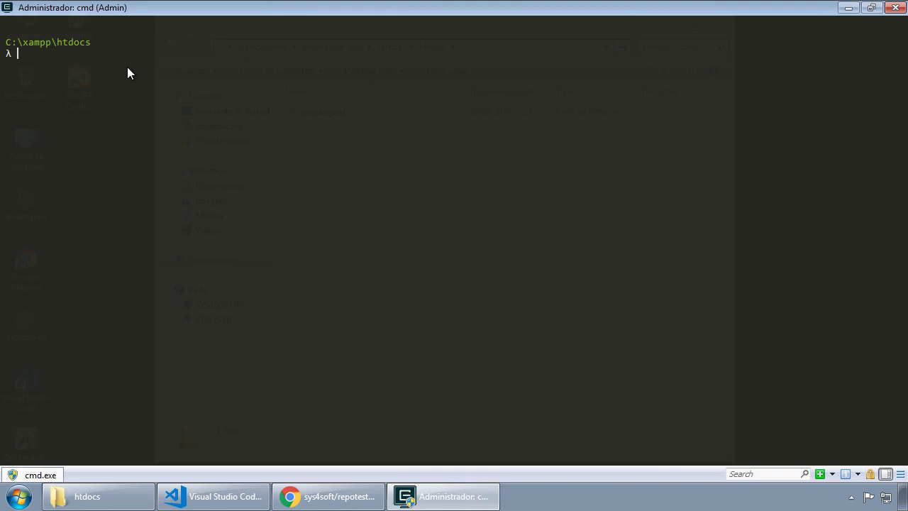
pyautogui.write('gir cl')
pyautogui.press('BackSpace')
pyautogui.press('BackSpace')
pyautogui.press('BackSpace')
pyautogui.press('BackSpace')
pyautogui.write('t clone')
pyautogui.write('https://github.com/sys4soft/repoteste.git')
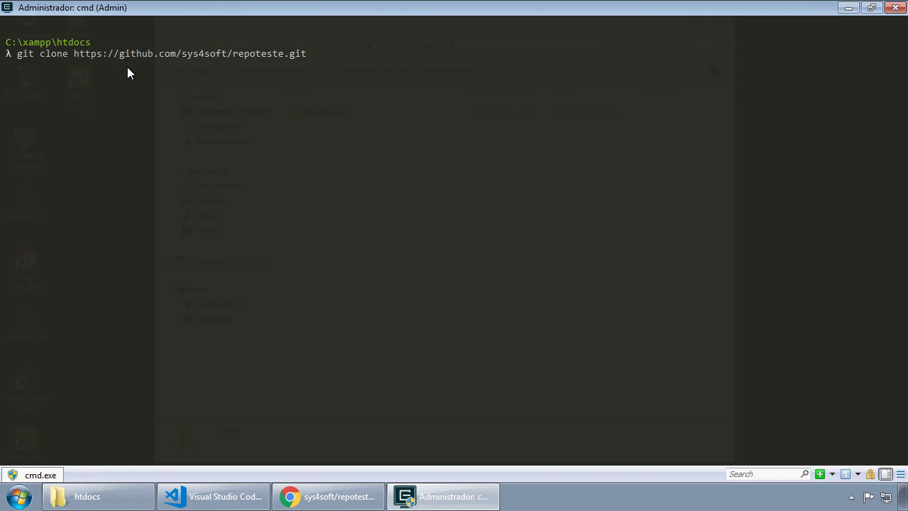
pyautogui.press('Return')
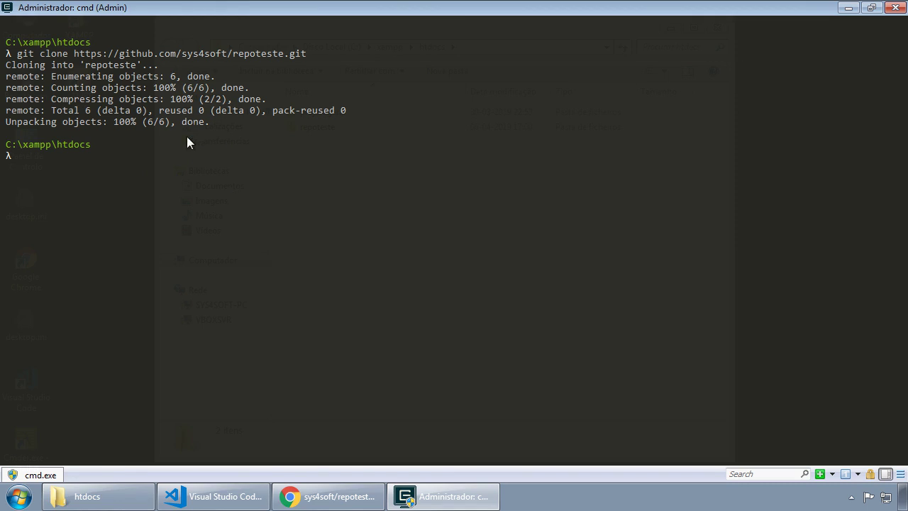
# - Return to the htdocs folder window, open the cloned repoteste folder and select README.md
pyautogui.click(120, 502)
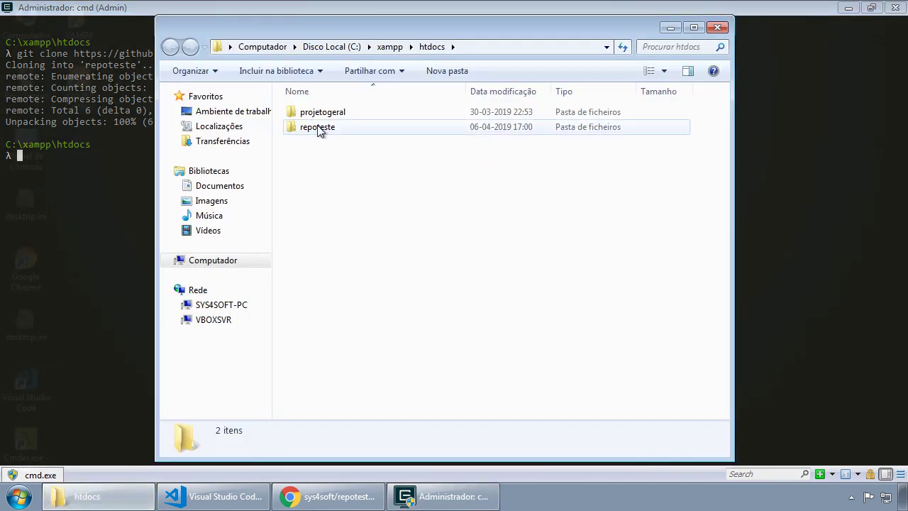
pyautogui.moveTo(313, 134)
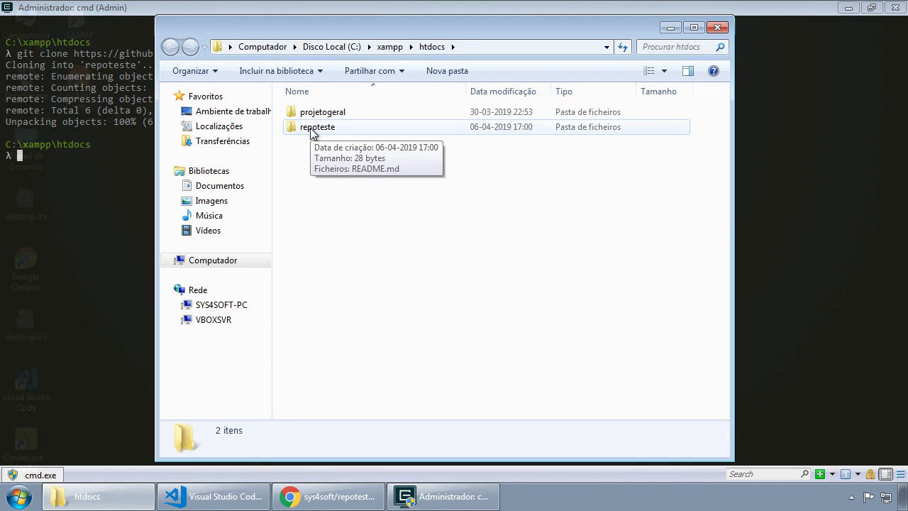
pyautogui.doubleClick(312, 129)
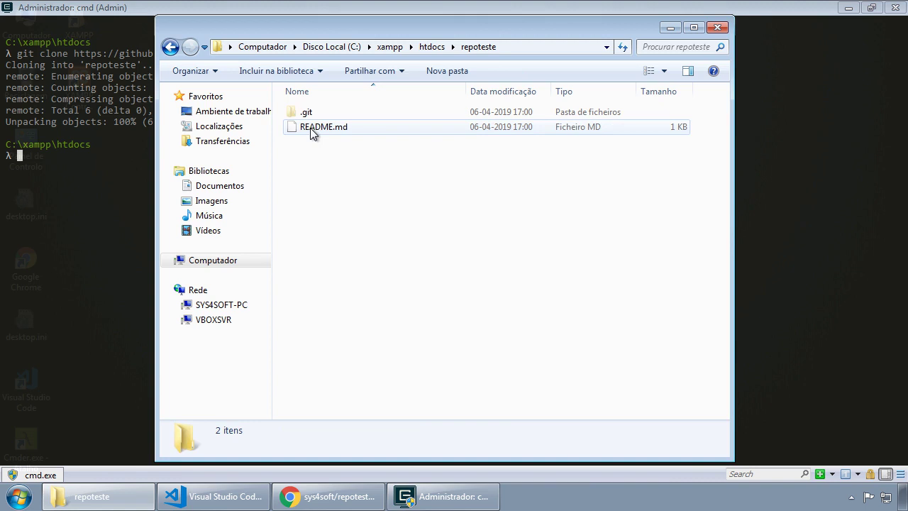
pyautogui.click(316, 129)
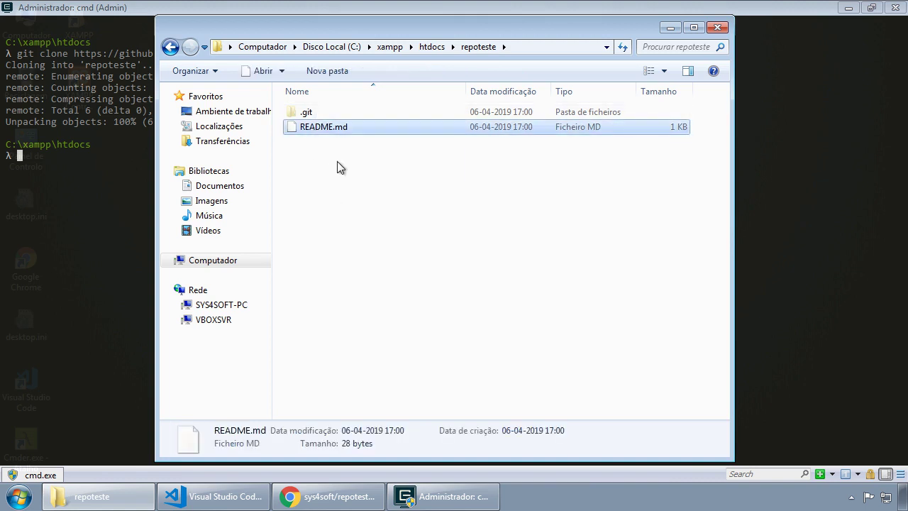